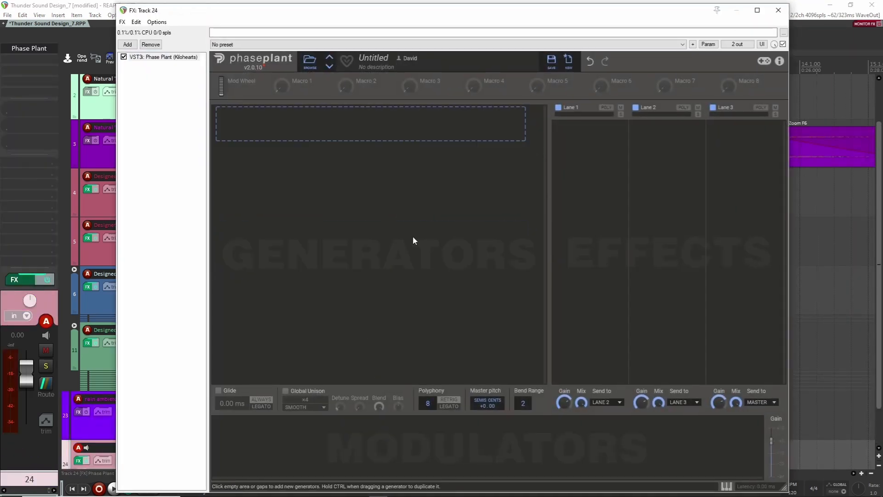
Add a Noise generator to the empty patch and set its seed to Random.
{"action": "left_click", "coordinate": [423, 135]}
{"action": "left_click", "coordinate": [436, 171]}
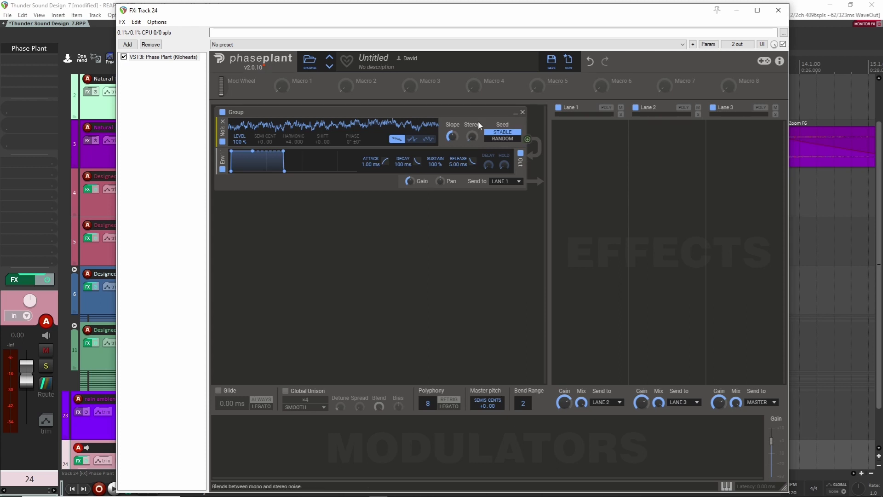
{"action": "left_click", "coordinate": [503, 139]}
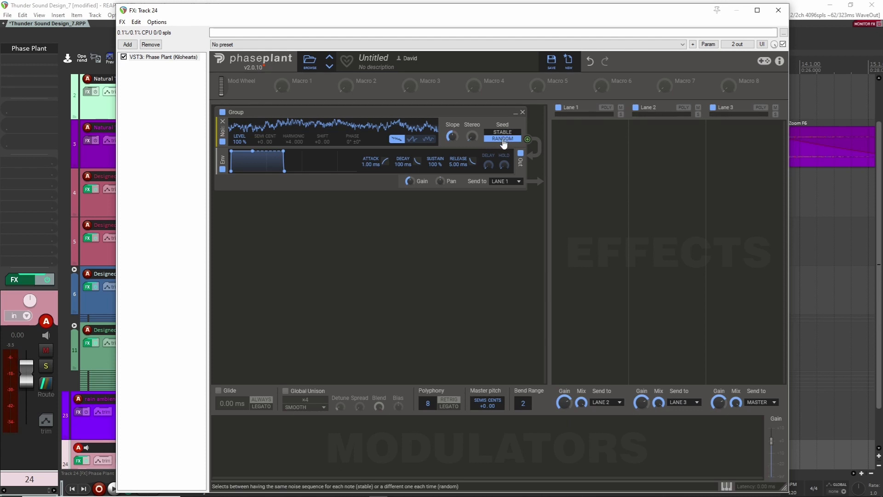
Add a Formant Filter to Lane 1 and move its frequency point near the lower-left corner of the vowel grid.
{"action": "left_click", "coordinate": [588, 136]}
{"action": "left_click", "coordinate": [624, 177]}
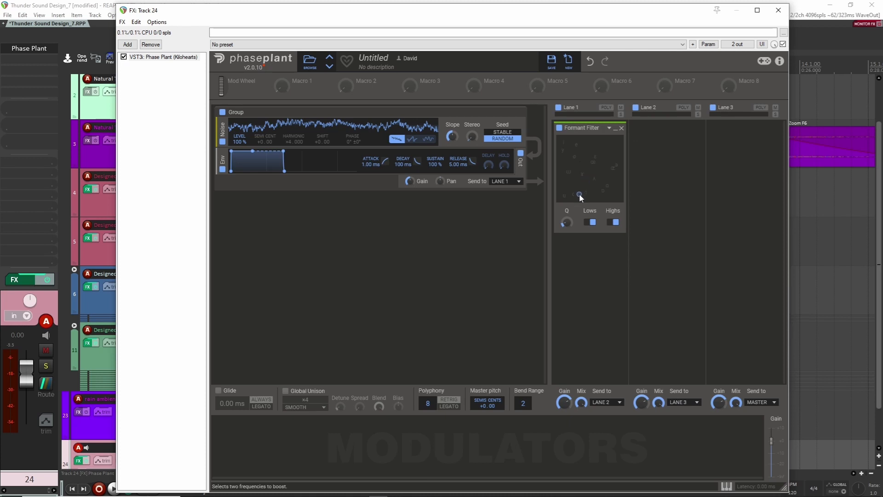
{"action": "mouse_move", "coordinate": [567, 199]}
{"action": "left_mouse_down"}
{"action": "mouse_move", "coordinate": [556, 200]}
{"action": "mouse_move", "coordinate": [562, 222]}
{"action": "mouse_move", "coordinate": [557, 199]}
{"action": "left_mouse_up"}
Extend Lane 1 with a Gain effect at about -19.92 dB, followed by a low-pass Filter.
{"action": "left_click", "coordinate": [587, 247]}
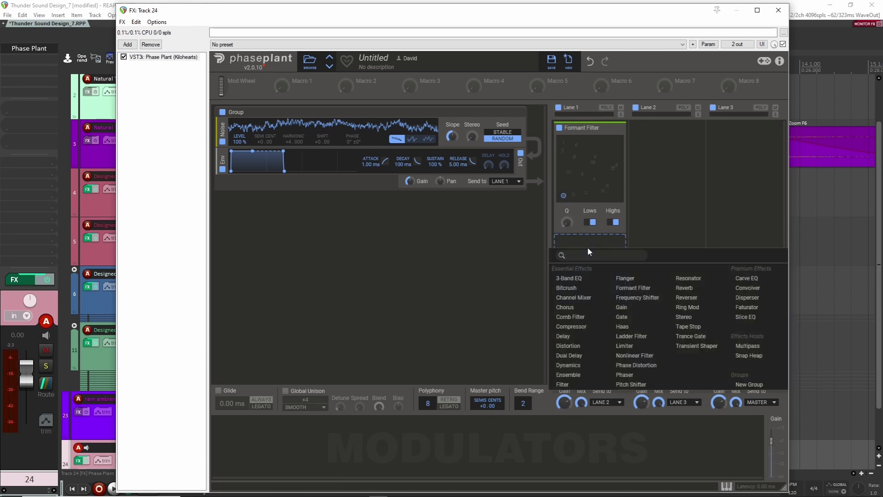
{"action": "left_click", "coordinate": [620, 307]}
{"action": "left_click_drag", "start_coordinate": [590, 260], "coordinate": [590, 261]}
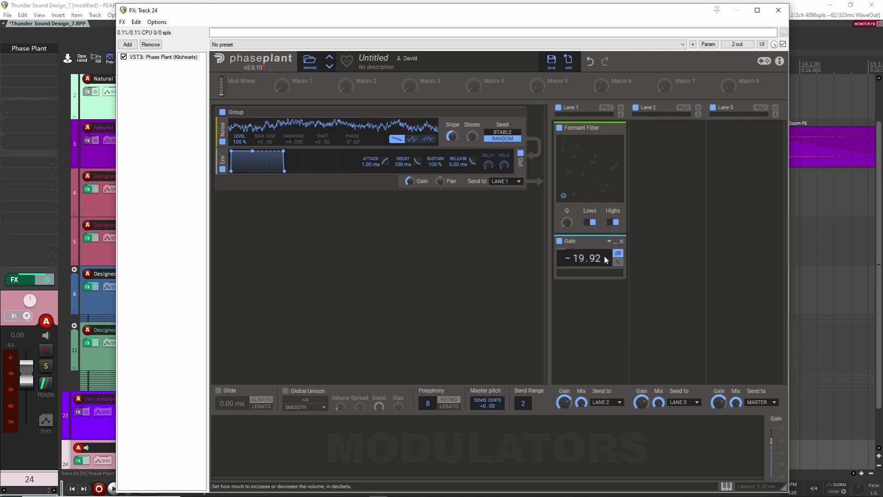
{"action": "left_click", "coordinate": [580, 306]}
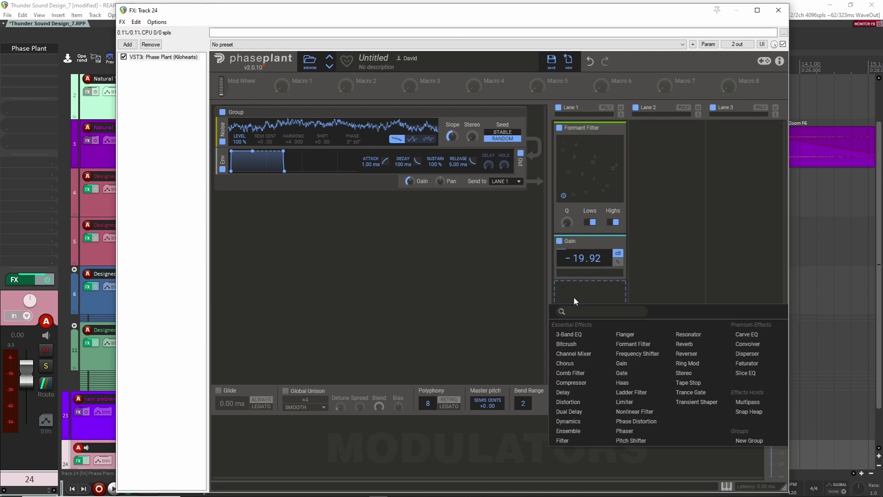
{"action": "left_click", "coordinate": [572, 442]}
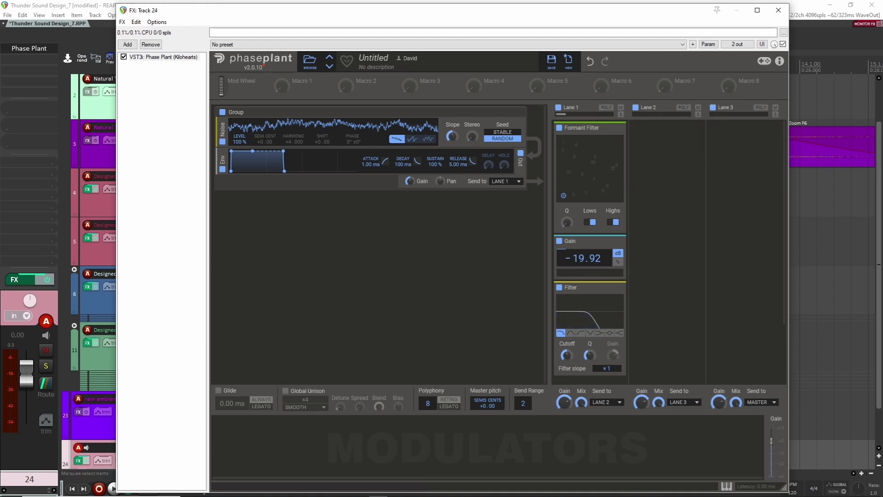
Add Phase Distortion at the end of Lane 1, set its Tone low, and compare the sound with the effect bypassed.
{"action": "scroll", "coordinate": [606, 328], "scroll_direction": "down", "scroll_amount": 2}
{"action": "left_click", "coordinate": [605, 329]}
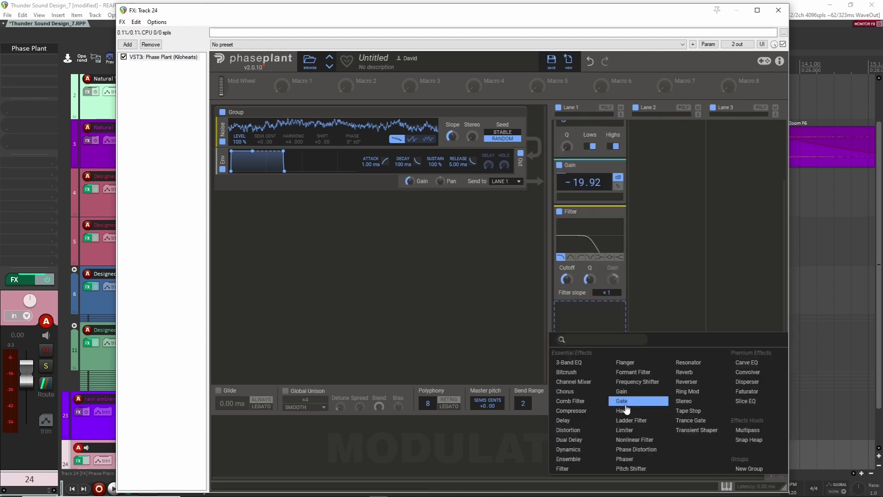
{"action": "left_click", "coordinate": [636, 449]}
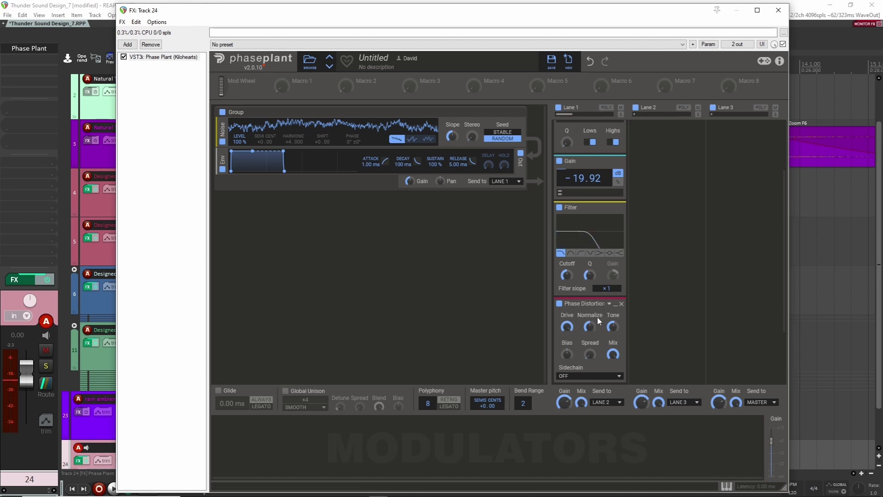
{"action": "left_click_drag", "start_coordinate": [613, 326], "coordinate": [613, 326]}
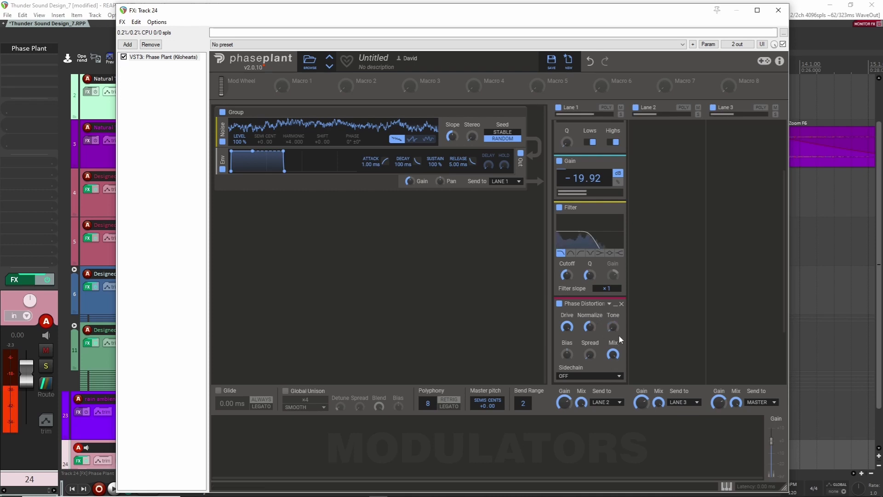
{"action": "left_click_drag", "start_coordinate": [619, 330], "coordinate": [613, 320]}
{"action": "left_click", "coordinate": [560, 304]}
{"action": "left_click", "coordinate": [559, 304]}
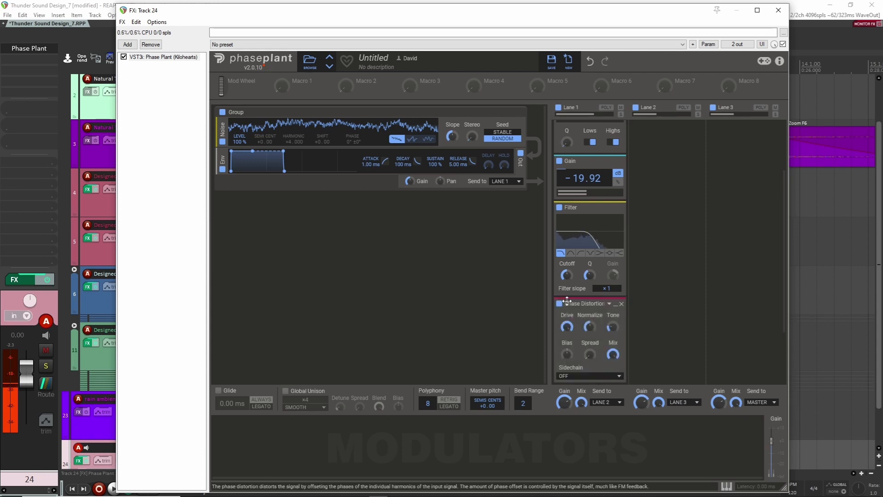
Add a Distortion effect to Lane 2 using the Overdrive type and adjust its drive.
{"action": "scroll", "coordinate": [589, 253], "scroll_direction": "up", "scroll_amount": 2}
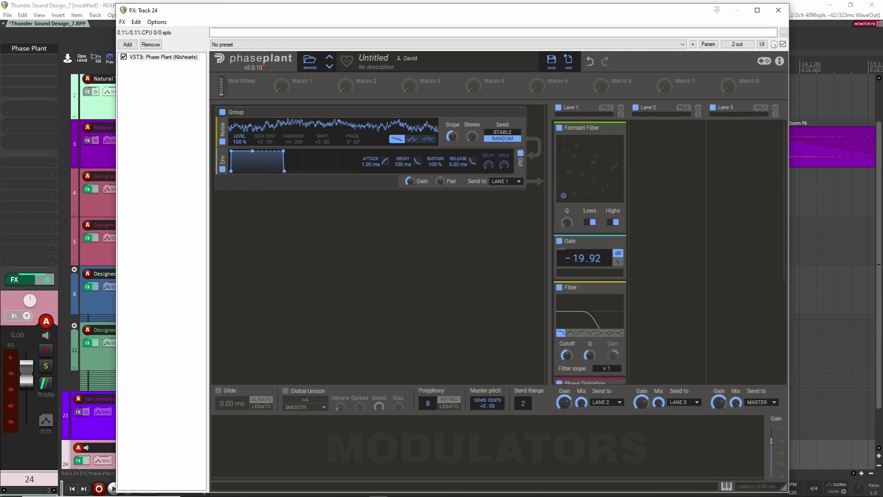
{"action": "left_click", "coordinate": [657, 134]}
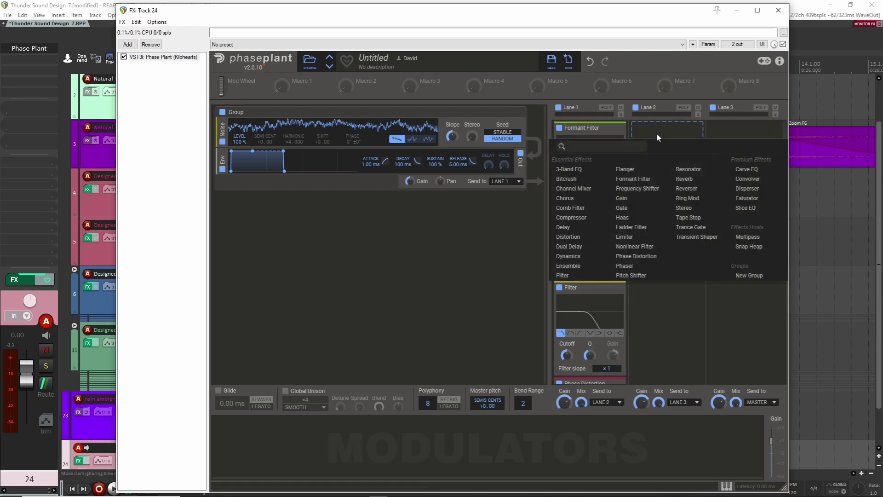
{"action": "left_click", "coordinate": [575, 236]}
{"action": "left_click", "coordinate": [679, 166]}
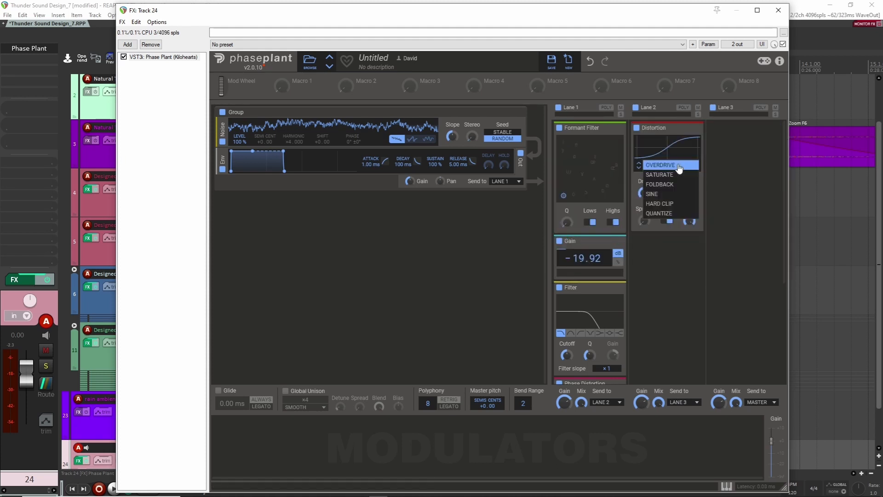
{"action": "left_click", "coordinate": [672, 167]}
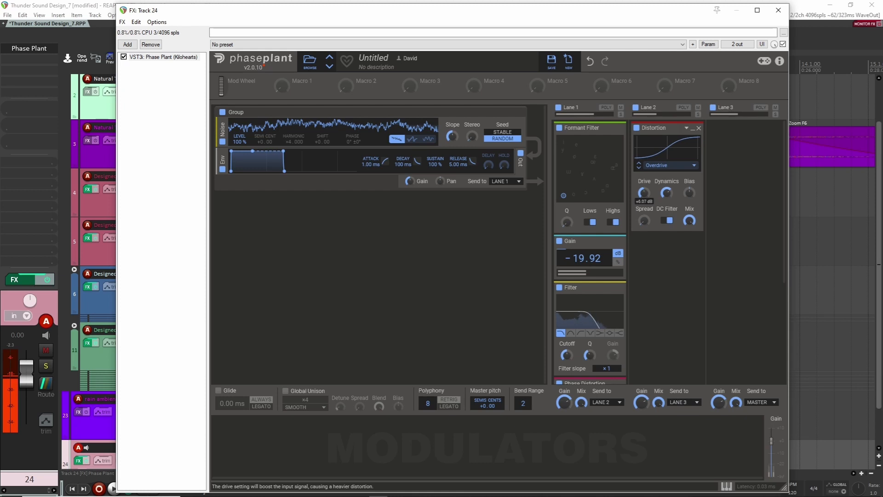
{"action": "left_click_drag", "start_coordinate": [644, 193], "coordinate": [645, 183]}
Add a Pitch Shifter below the Lane 2 Distortion and set its pitch to -18.00.
{"action": "scroll", "coordinate": [680, 239], "scroll_direction": "down", "scroll_amount": 1}
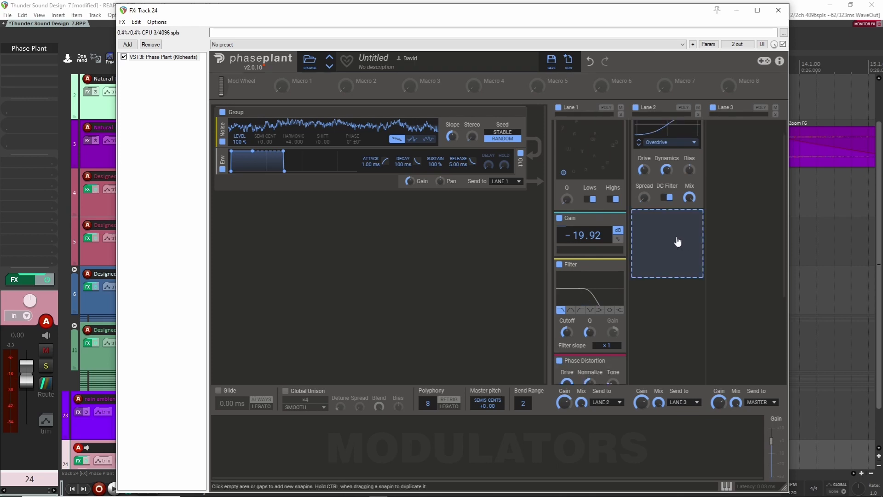
{"action": "left_click", "coordinate": [676, 241]}
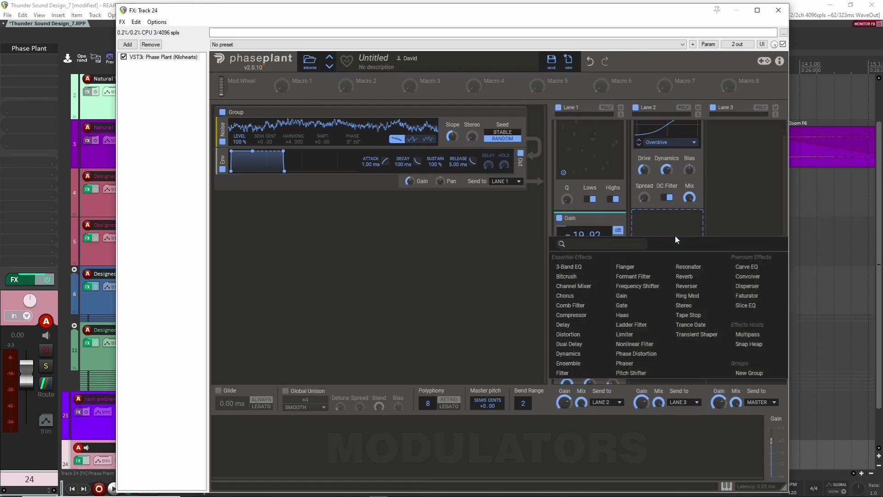
{"action": "left_click", "coordinate": [639, 370]}
{"action": "left_click_drag", "start_coordinate": [663, 230], "coordinate": [663, 281]}
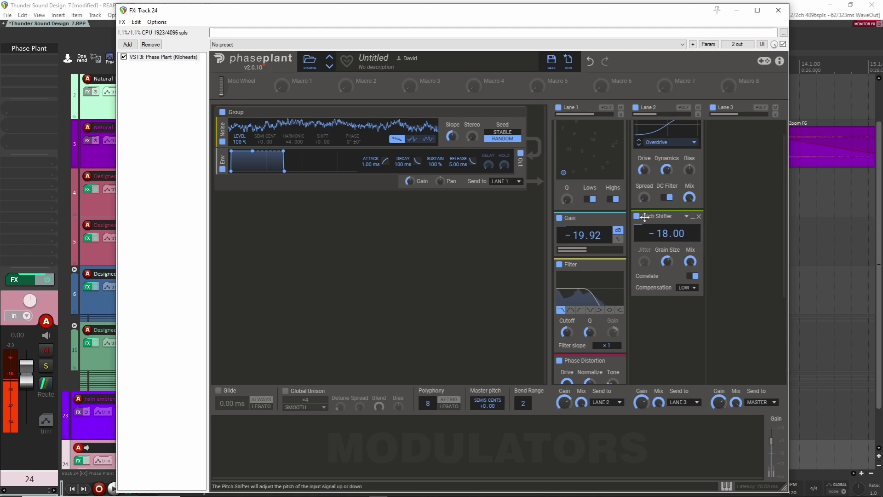
Add a Dual Delay below the Pitch Shifter with a delay time of 277 ms and a ratio of ×1.90.
{"action": "scroll", "coordinate": [663, 251], "scroll_direction": "down", "scroll_amount": 3}
{"action": "left_click", "coordinate": [663, 251]}
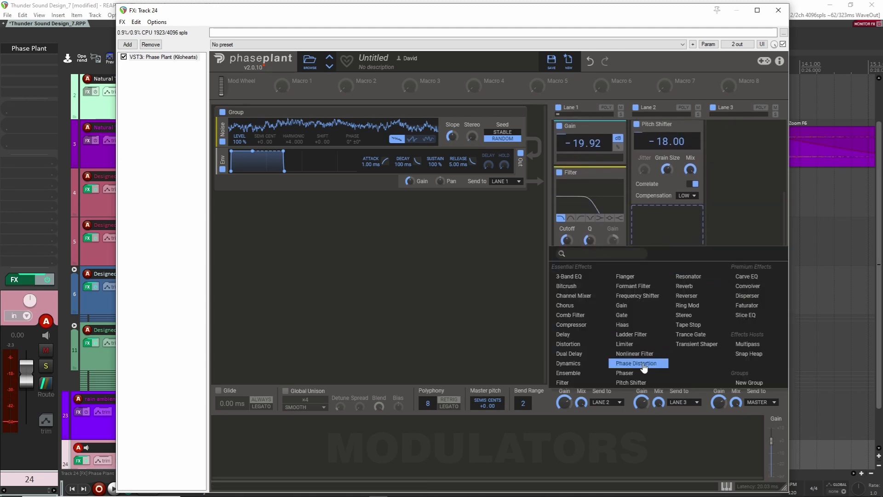
{"action": "left_click", "coordinate": [579, 354]}
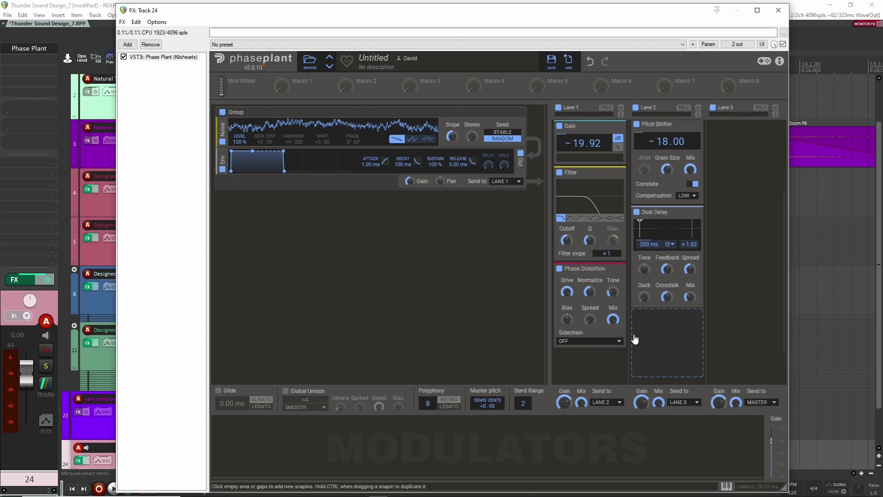
{"action": "left_click_drag", "start_coordinate": [649, 241], "coordinate": [692, 232]}
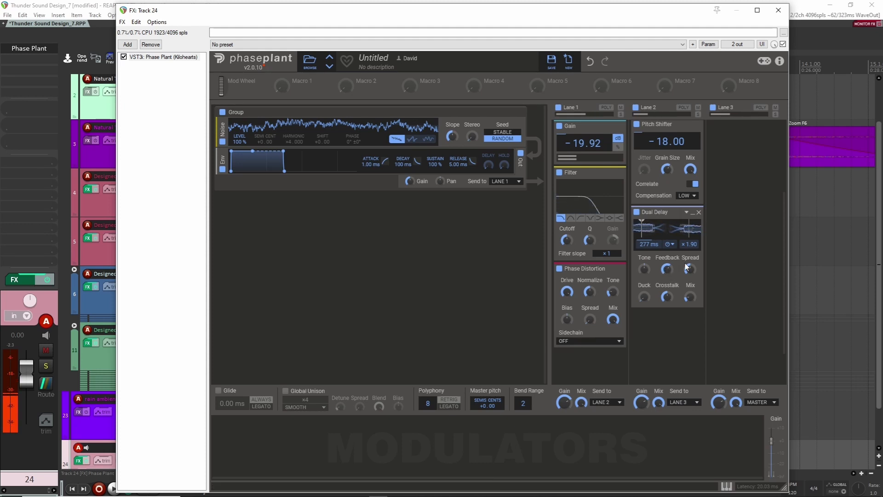
Lengthen the noise group's envelope release to 3.33 s.
{"action": "double_click", "coordinate": [453, 164]}
{"action": "left_click_drag", "start_coordinate": [453, 164], "coordinate": [454, 111]}
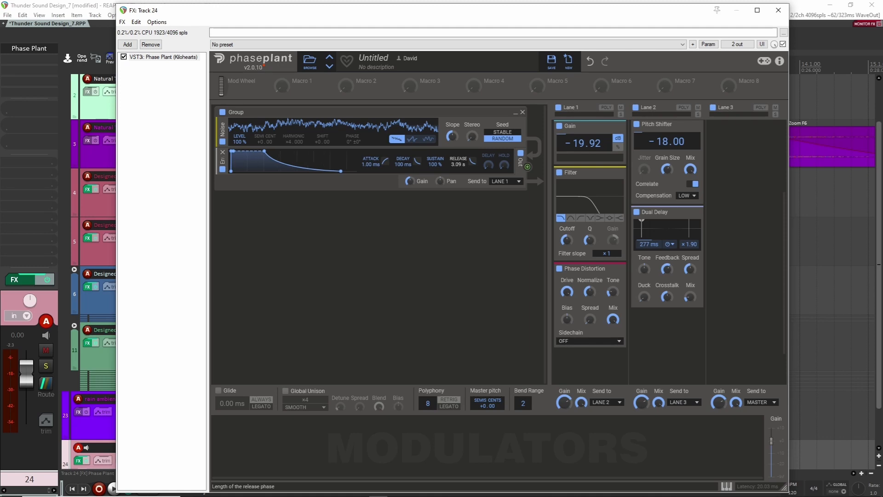
{"action": "left_click_drag", "start_coordinate": [454, 111], "coordinate": [454, 105]}
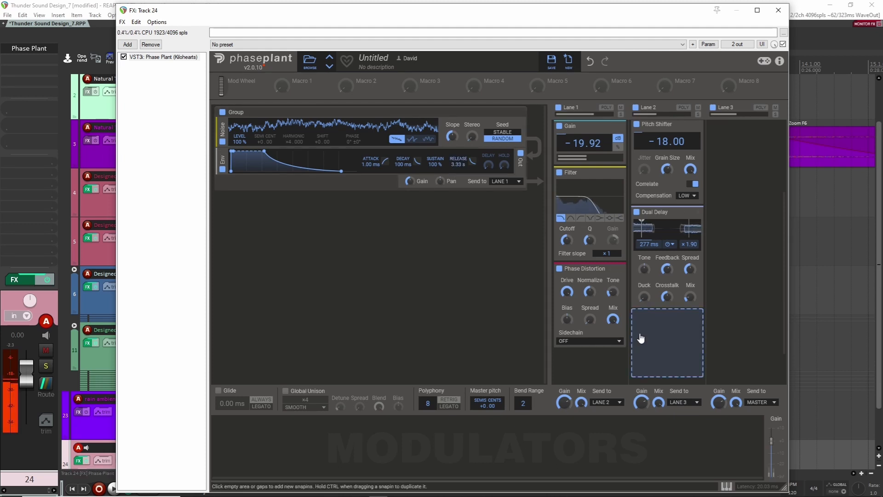
Add a Filter to Lane 3, make it band-pass, and lower its cutoff to about 135 Hz.
{"action": "scroll", "coordinate": [641, 338], "scroll_direction": "up", "scroll_amount": 3}
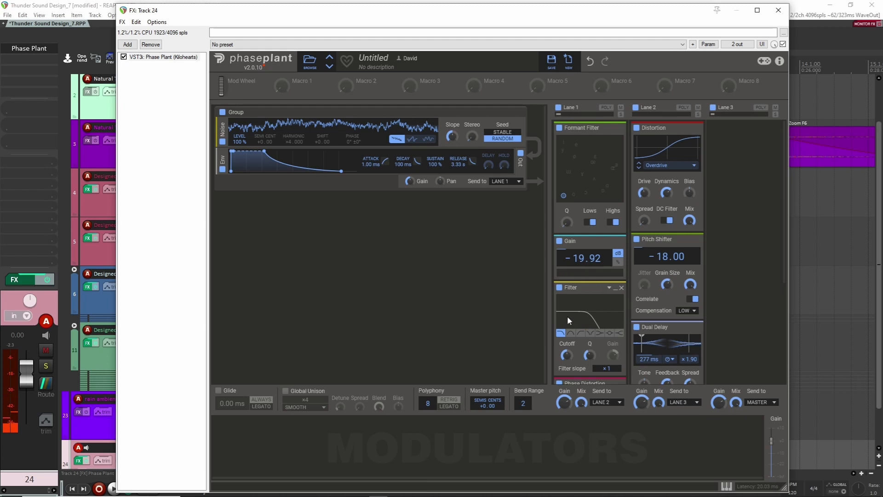
{"action": "left_click", "coordinate": [732, 163]}
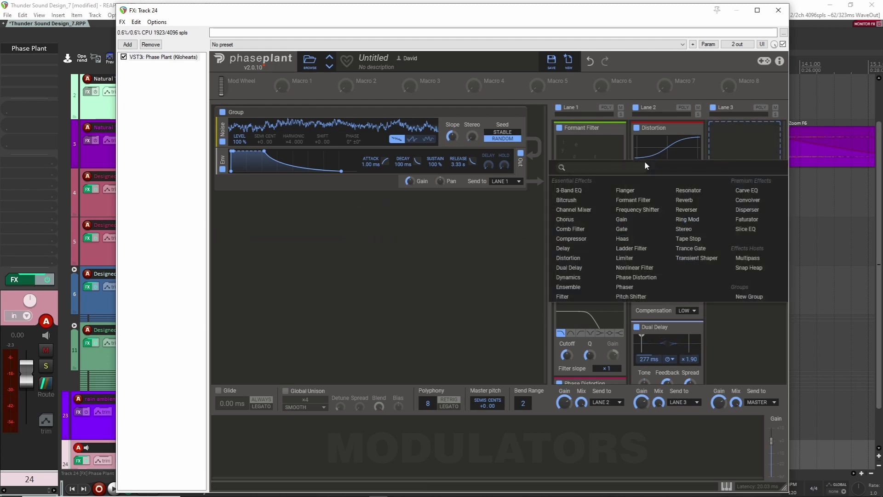
{"action": "left_click", "coordinate": [562, 296]}
{"action": "left_click", "coordinate": [725, 173]}
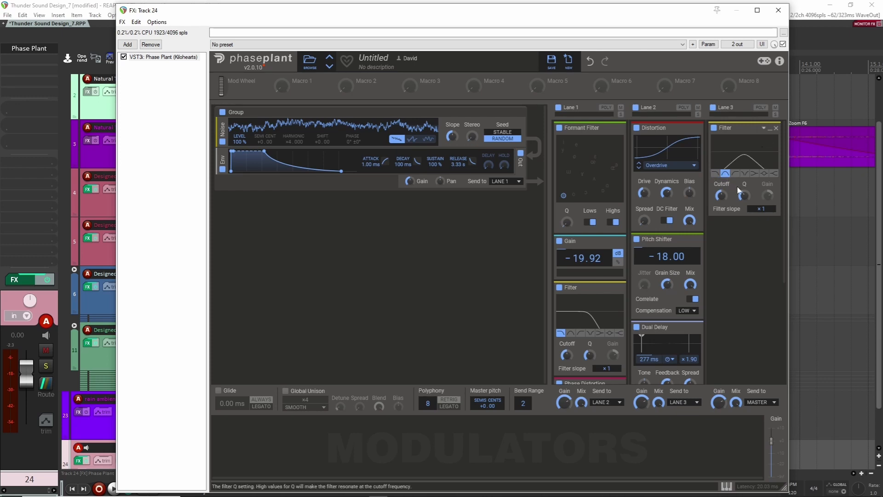
{"action": "left_click_drag", "start_coordinate": [722, 194], "coordinate": [722, 201]}
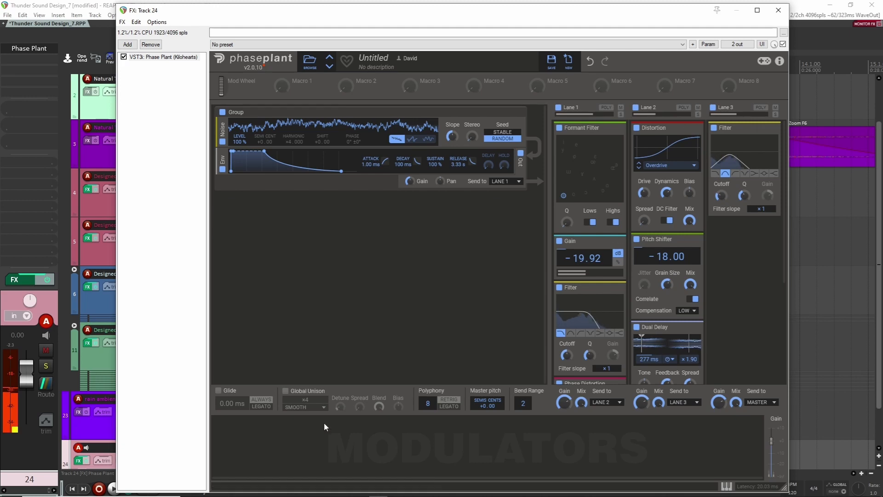
Add an Audio Follower modulator, route it to the Lane 3 filter's cutoff, and set its gain to +26.70 dB.
{"action": "left_click", "coordinate": [280, 441]}
{"action": "left_click", "coordinate": [303, 464]}
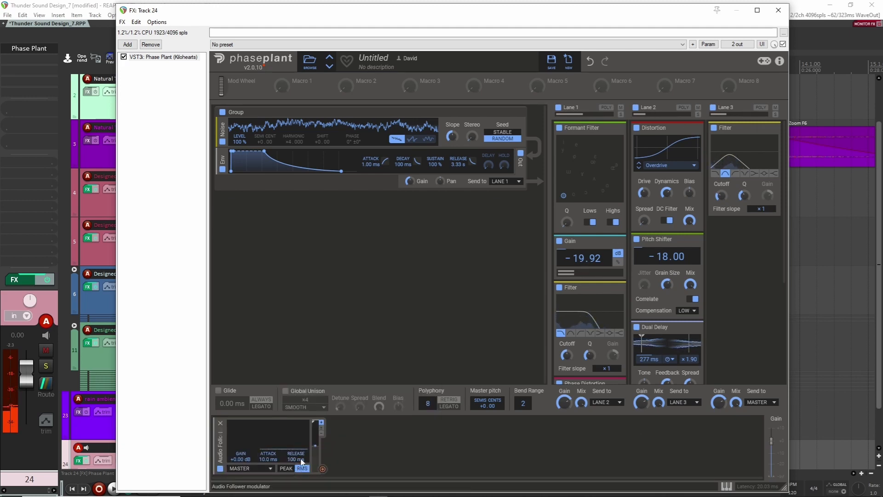
{"action": "left_click_drag", "start_coordinate": [322, 468], "coordinate": [721, 195]}
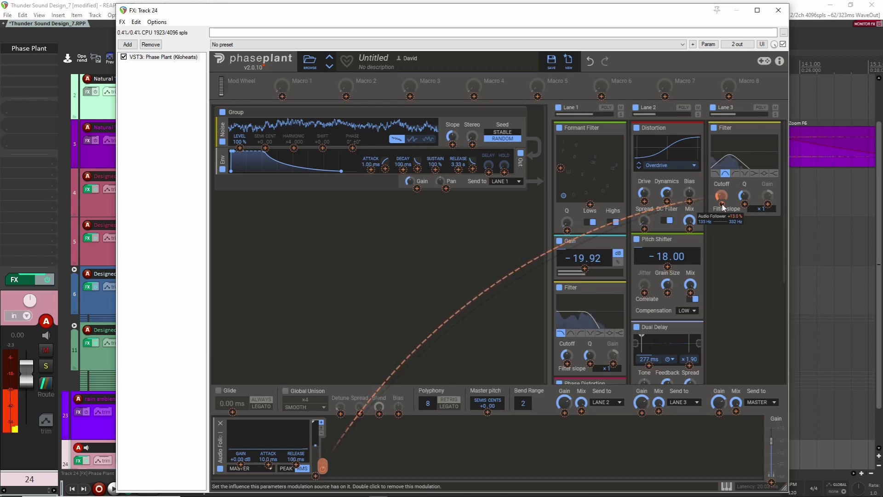
{"action": "left_click_drag", "start_coordinate": [722, 204], "coordinate": [721, 202]}
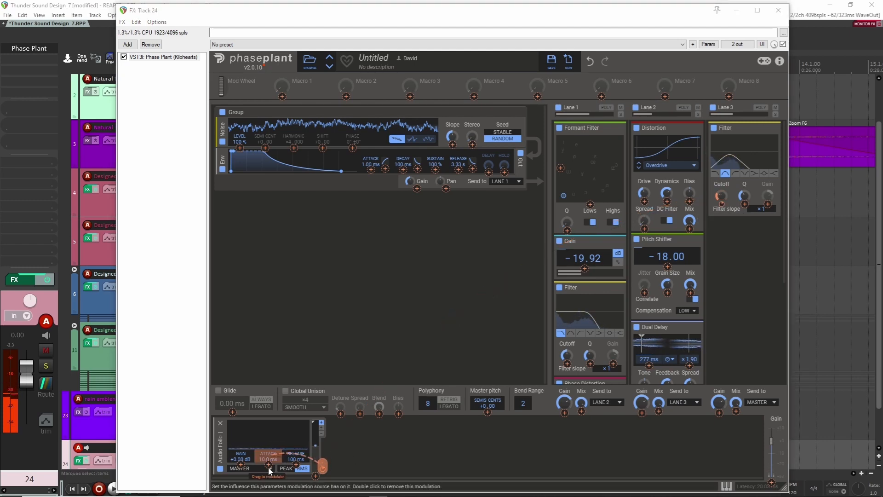
{"action": "left_click_drag", "start_coordinate": [231, 460], "coordinate": [240, 428]}
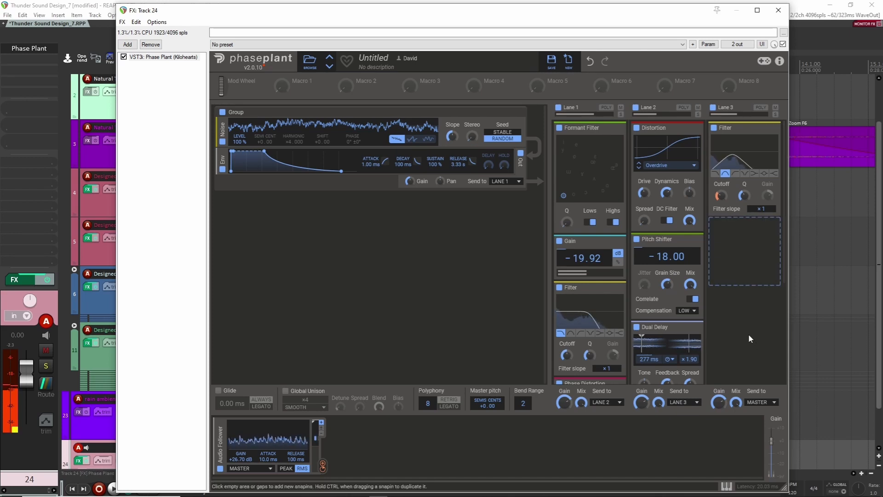
Add a Distortion effect below the Lane 3 filter, set its type to Hard Clip, and raise its drive.
{"action": "left_click", "coordinate": [736, 233]}
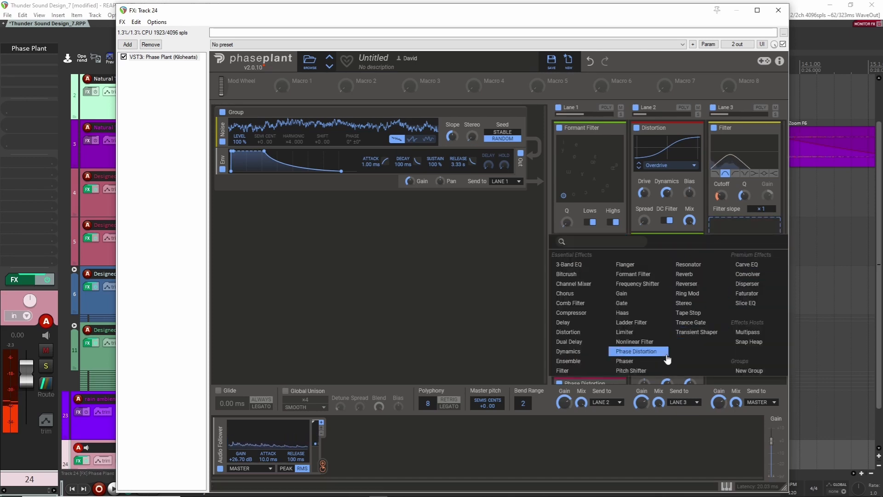
{"action": "left_click", "coordinate": [578, 332]}
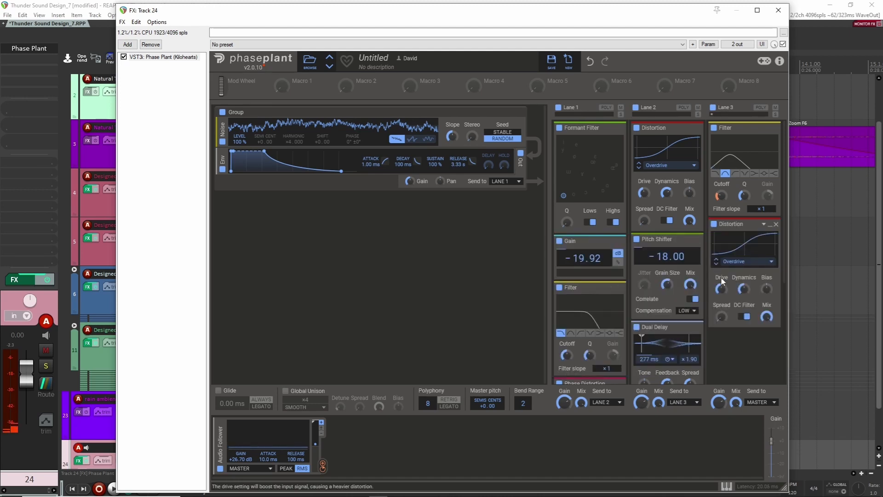
{"action": "left_click", "coordinate": [747, 261]}
{"action": "left_click", "coordinate": [750, 298]}
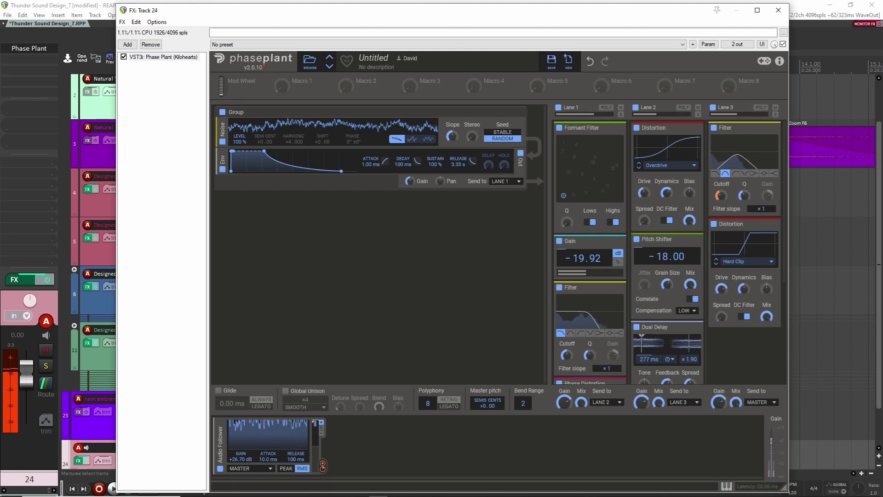
{"action": "left_click_drag", "start_coordinate": [721, 291], "coordinate": [721, 284]}
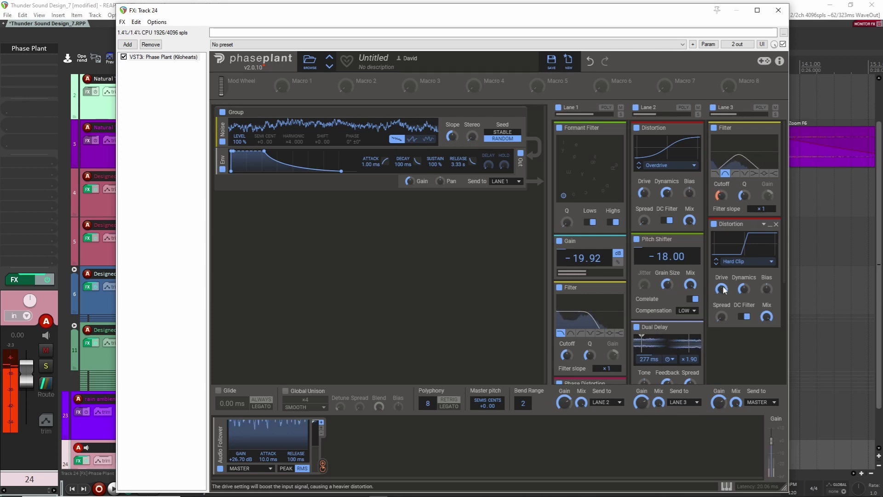
Set the Lane 3 distortion's drive to about +16.87 dB and reset the Audio Follower's gain to 0 dB.
{"action": "left_click_drag", "start_coordinate": [721, 288], "coordinate": [721, 292]}
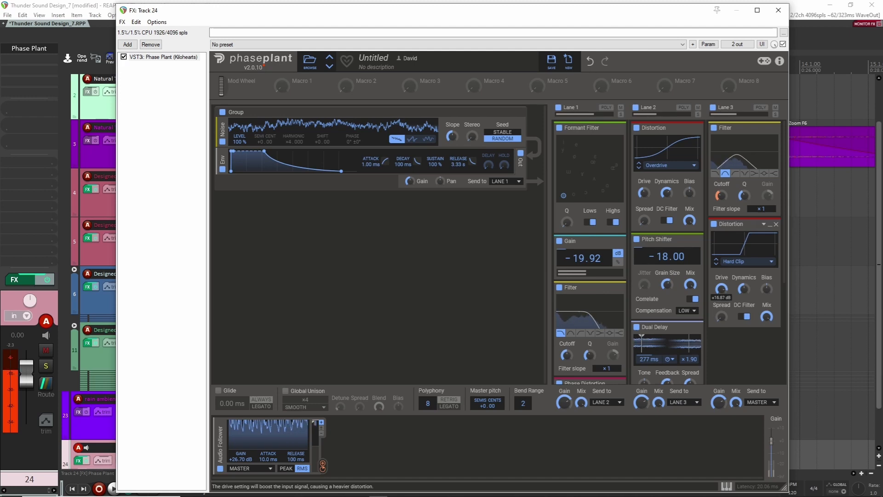
{"action": "double_click", "coordinate": [239, 460]}
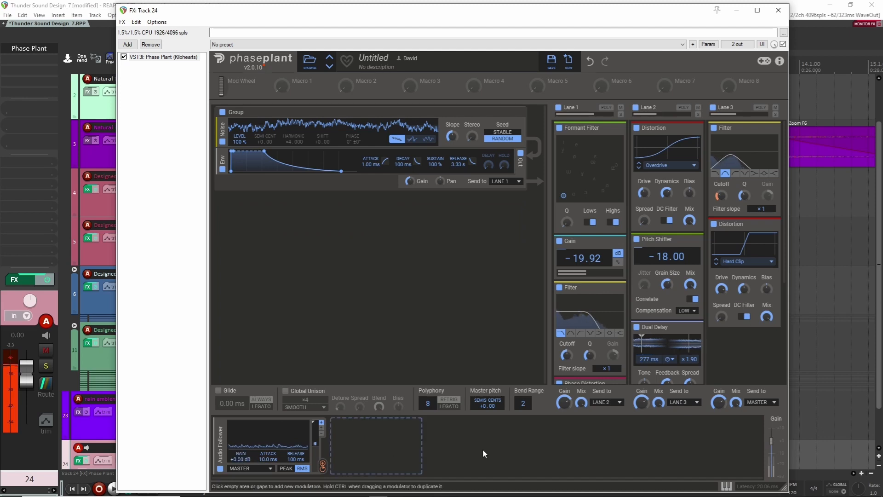
Add a Reverb below the Lane 3 distortion and lower its mix.
{"action": "left_click", "coordinate": [740, 350]}
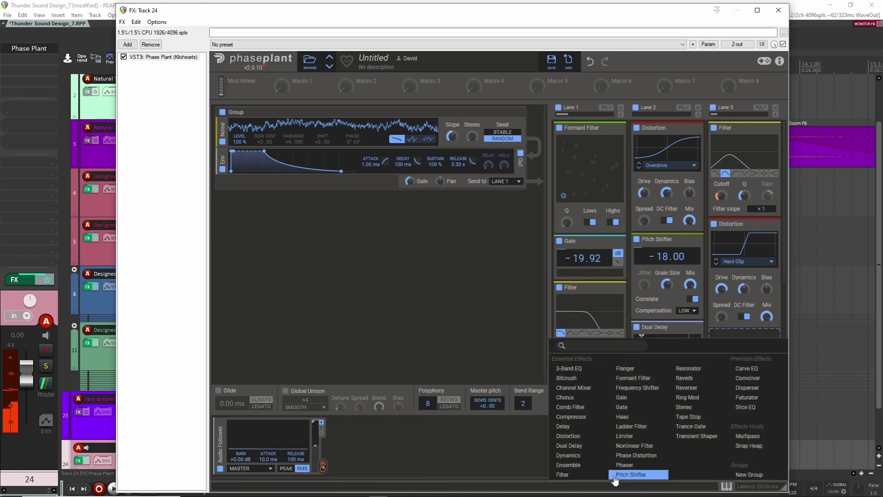
{"action": "left_click", "coordinate": [688, 378]}
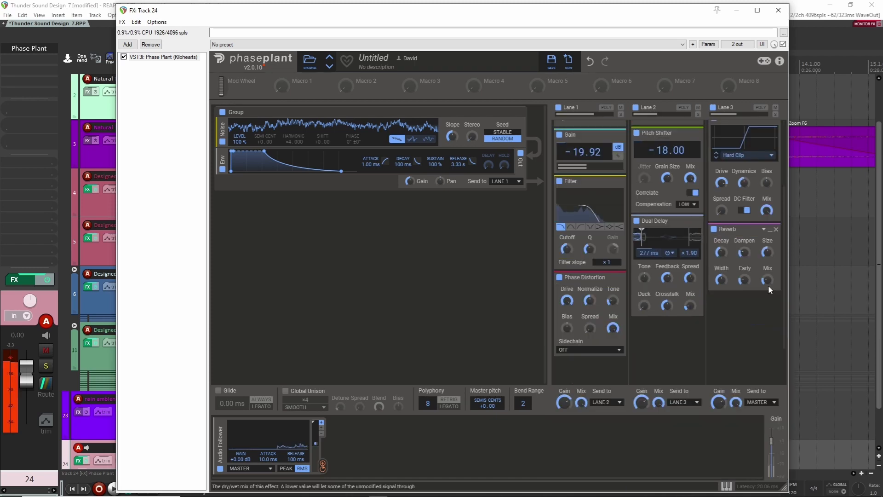
{"action": "mouse_move", "coordinate": [765, 278]}
{"action": "left_mouse_down"}
{"action": "mouse_move", "coordinate": [765, 289]}
{"action": "mouse_move", "coordinate": [767, 281]}
{"action": "left_mouse_up"}
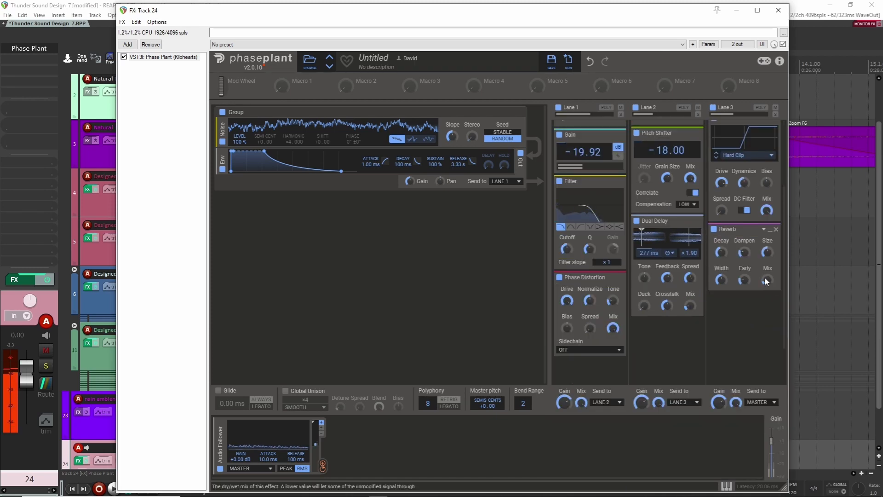
{"action": "scroll", "coordinate": [739, 327], "scroll_direction": "down", "scroll_amount": 1}
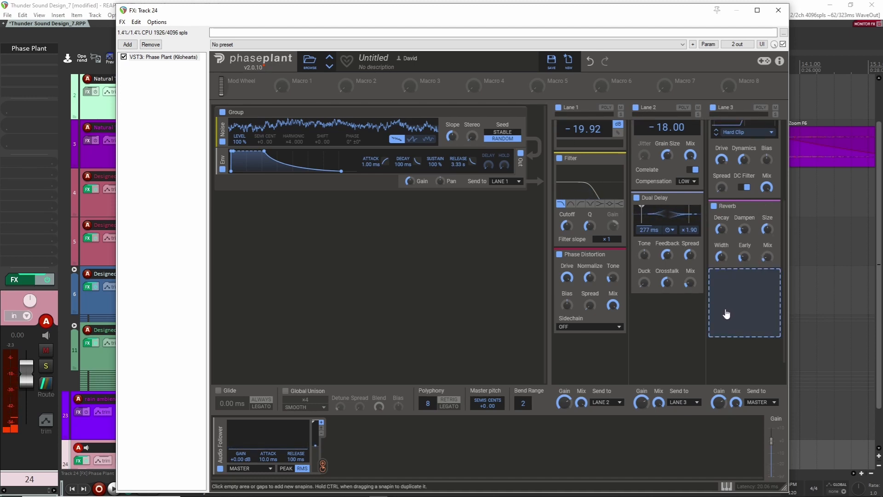
Add a Pitch Shifter below the Lane 3 reverb and set its pitch to -24.00.
{"action": "left_click", "coordinate": [391, 444]}
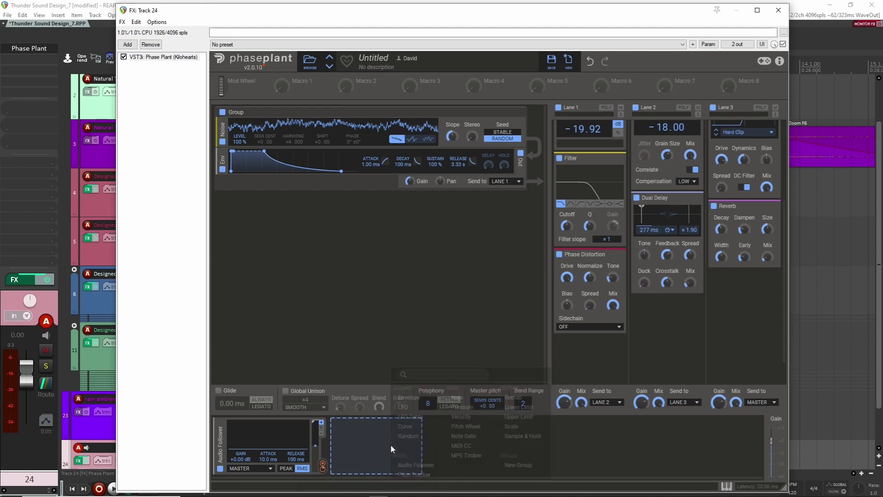
{"action": "left_click", "coordinate": [749, 301]}
{"action": "left_click", "coordinate": [748, 300]}
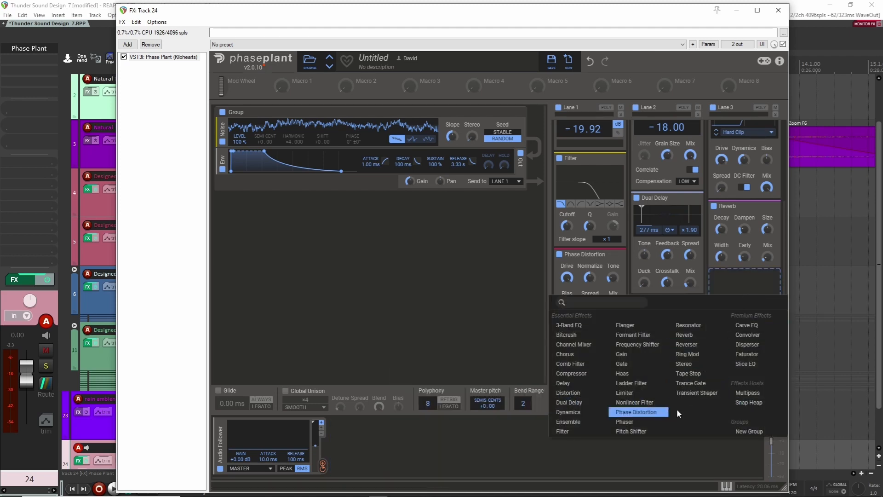
{"action": "left_click", "coordinate": [646, 432]}
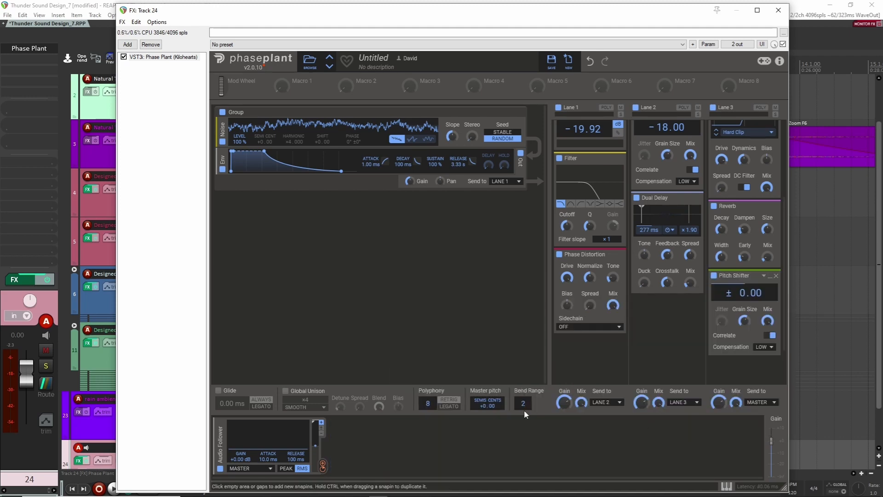
Add an Envelope modulator and lengthen its release to about 3.09 s.
{"action": "left_click", "coordinate": [383, 437]}
{"action": "left_click", "coordinate": [401, 397]}
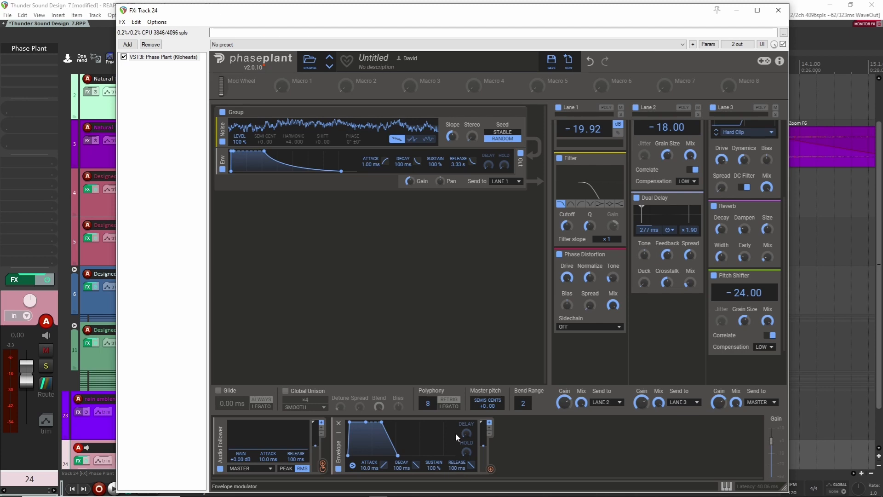
{"action": "left_click_drag", "start_coordinate": [398, 455], "coordinate": [424, 455]}
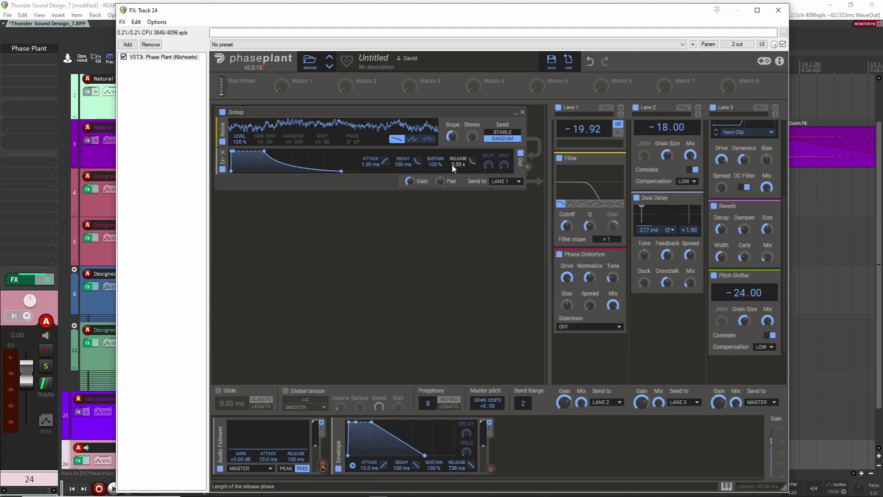
{"action": "left_click_drag", "start_coordinate": [425, 455], "coordinate": [457, 463]}
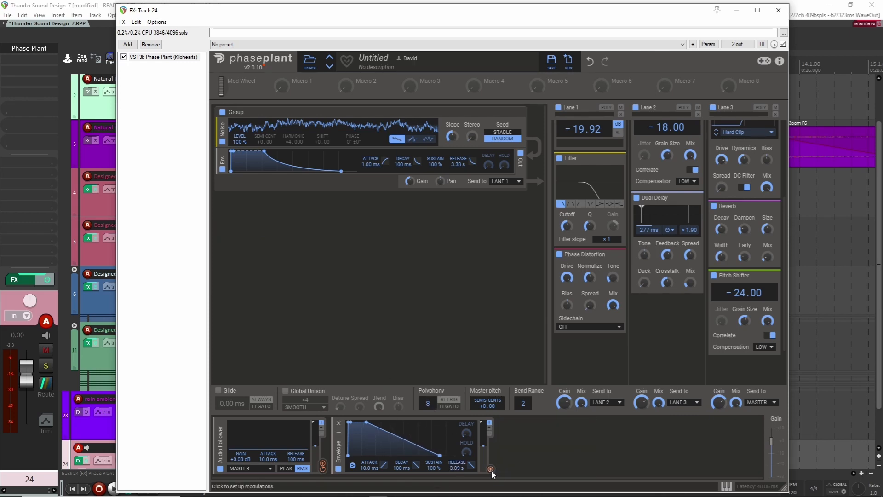
Route the Envelope modulator to the Lane 3 pitch shifter's pitch with a modulation amount of 50%.
{"action": "left_click_drag", "start_coordinate": [491, 469], "coordinate": [744, 304]}
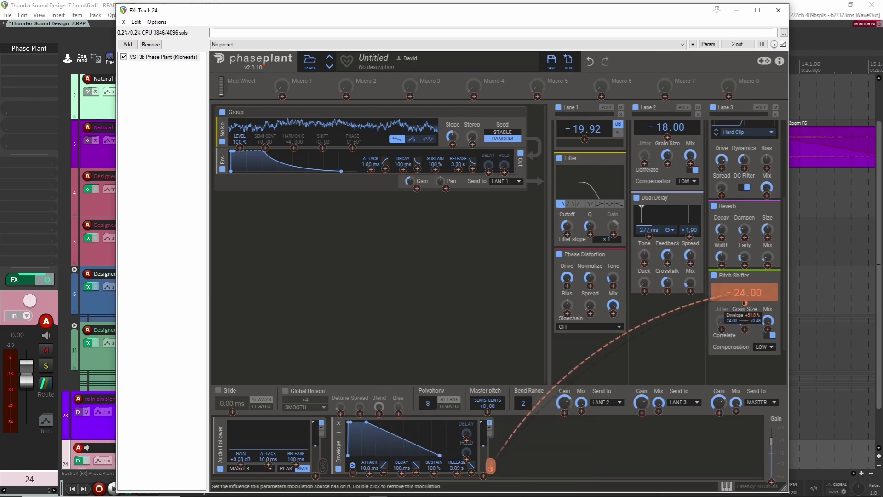
{"action": "right_click", "coordinate": [744, 303]}
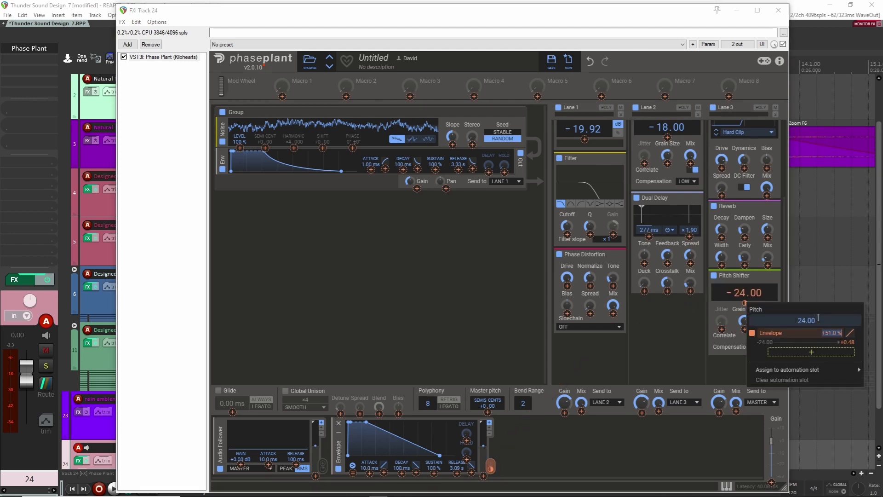
{"action": "type", "text": "50"}
{"action": "key", "text": "Return"}
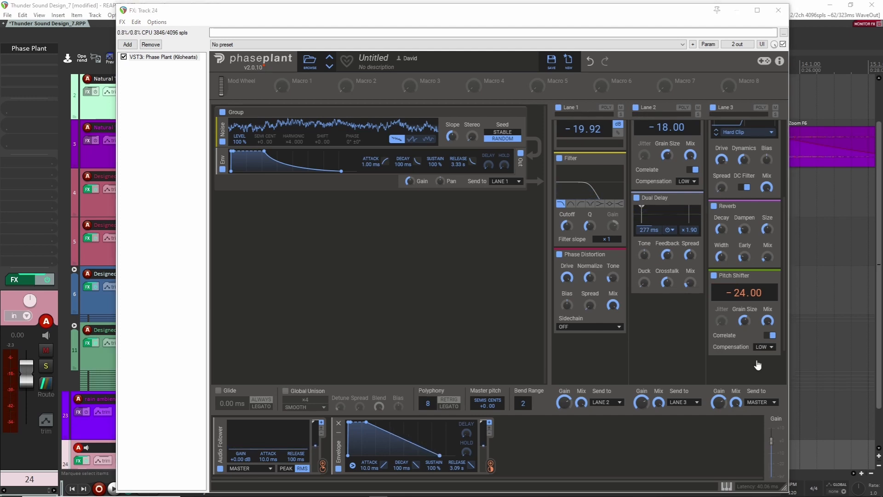
Add a second Envelope modulator with a 3.09 s release and route it to the noise generator's Stereo amount.
{"action": "left_click", "coordinate": [539, 460]}
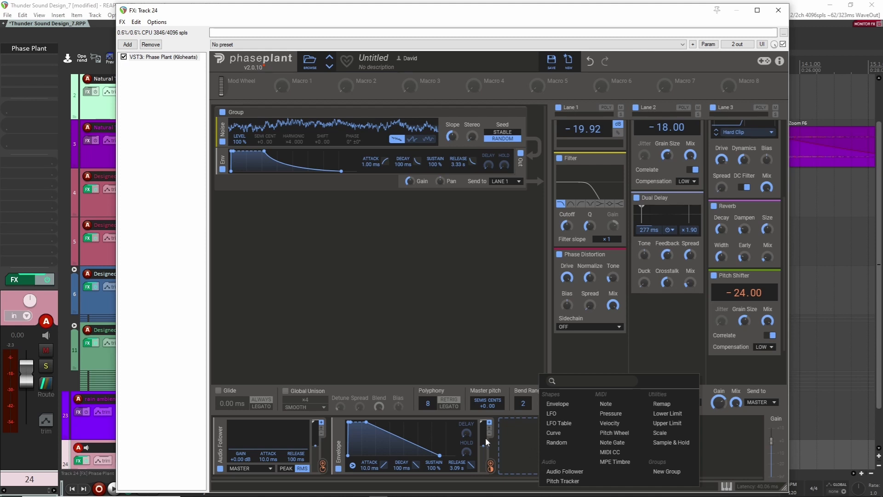
{"action": "left_click", "coordinate": [557, 403]}
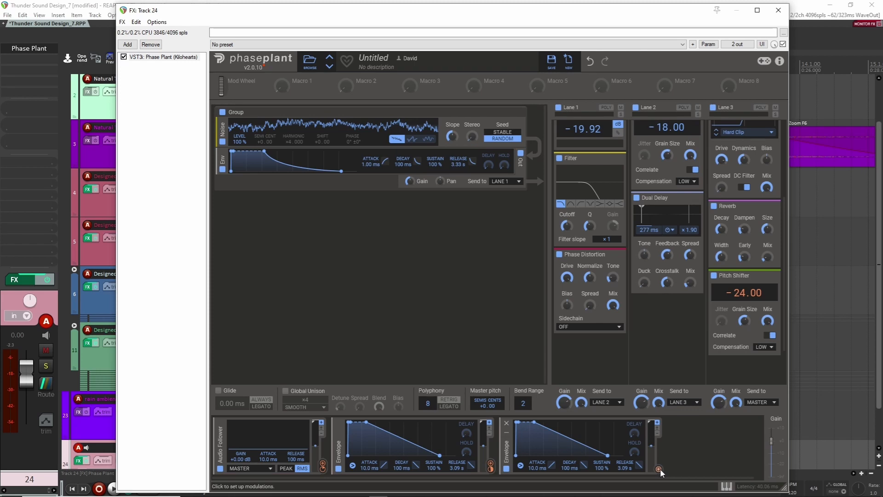
{"action": "left_click_drag", "start_coordinate": [659, 469], "coordinate": [474, 148]}
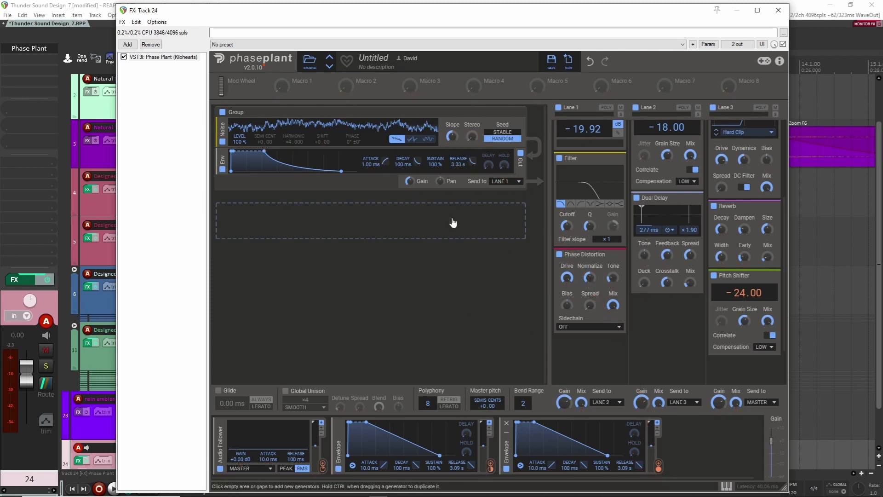
{"action": "mouse_move", "coordinate": [473, 145]}
{"action": "left_mouse_down"}
{"action": "mouse_move", "coordinate": [473, 162]}
{"action": "mouse_move", "coordinate": [470, 148]}
{"action": "left_mouse_up"}
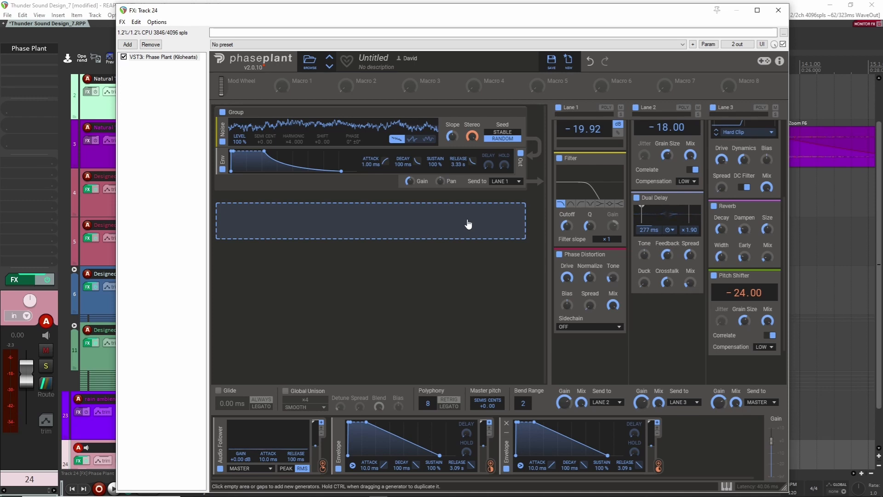
{"action": "left_click_drag", "start_coordinate": [472, 145], "coordinate": [474, 147]}
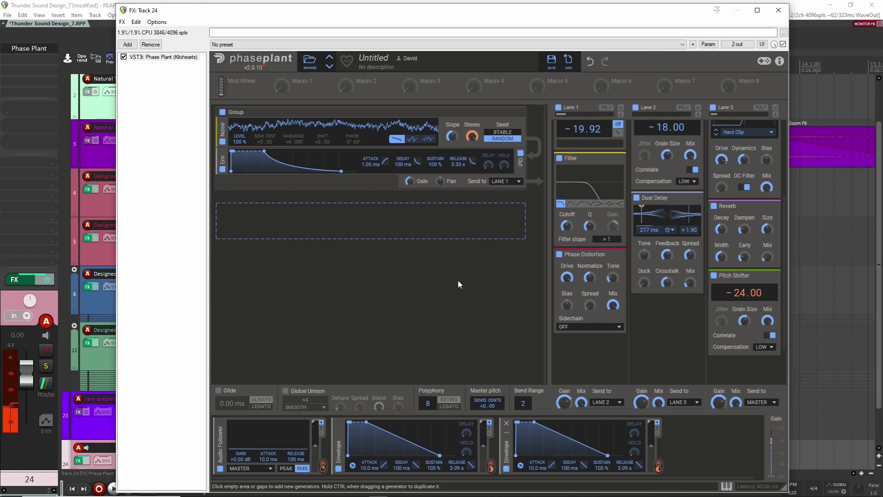
Add a Sample generator in a new group below the noise group and load the sample SFX_Glitch_Bassy029.
{"action": "left_click", "coordinate": [308, 218]}
{"action": "left_click", "coordinate": [325, 256]}
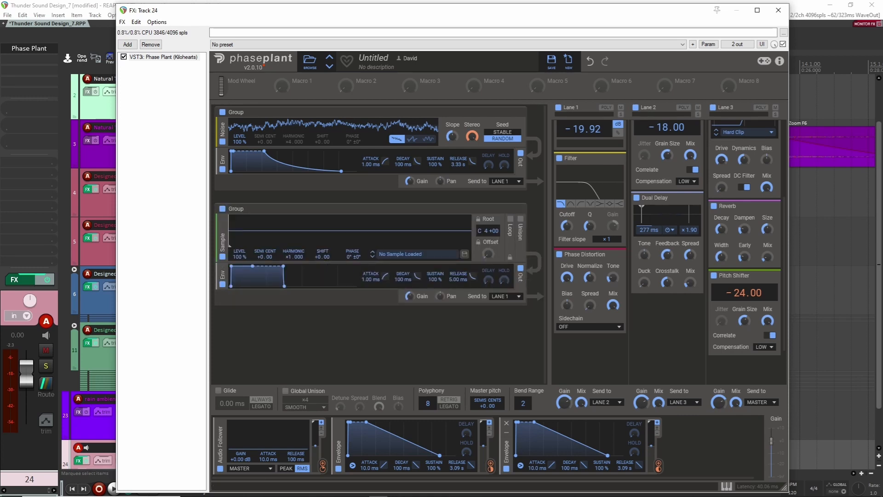
{"action": "key", "text": "alt+Tab"}
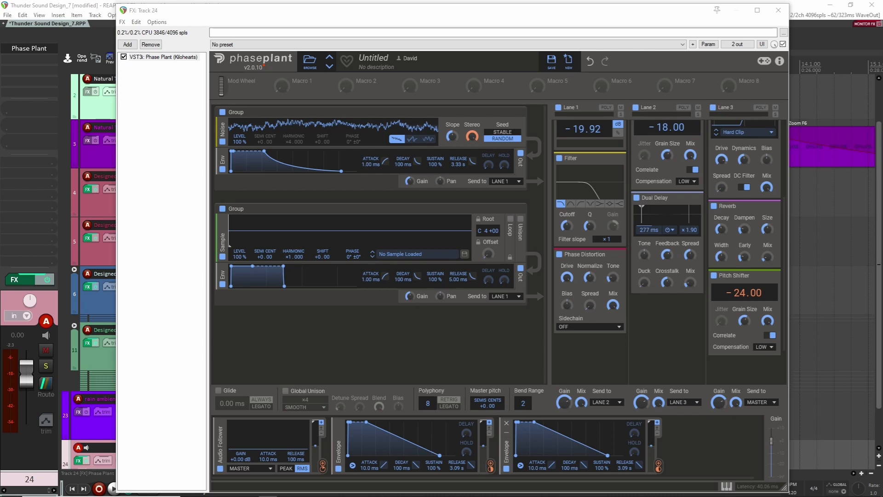
{"action": "left_click_drag", "start_coordinate": [294, 244], "coordinate": [303, 246]}
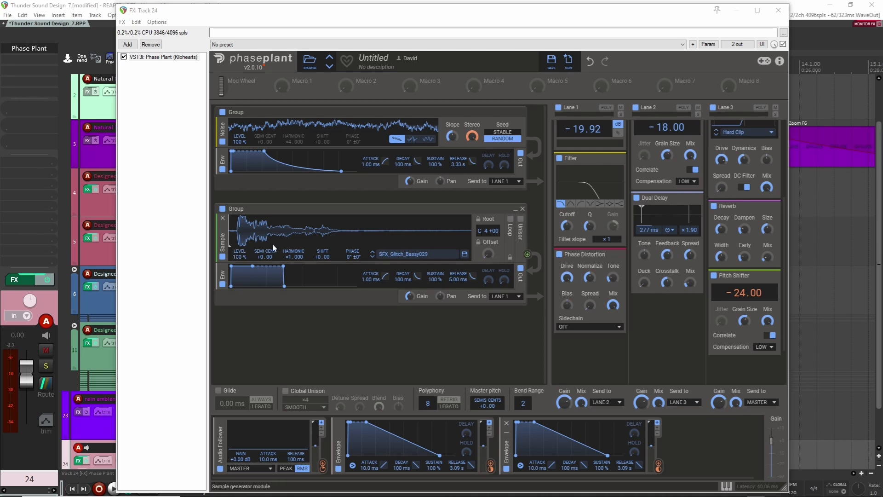
Insert an Overdrive Distortion between the sample and its envelope, and raise its drive to about +20.02 dB.
{"action": "left_click", "coordinate": [347, 262]}
{"action": "left_click", "coordinate": [403, 296]}
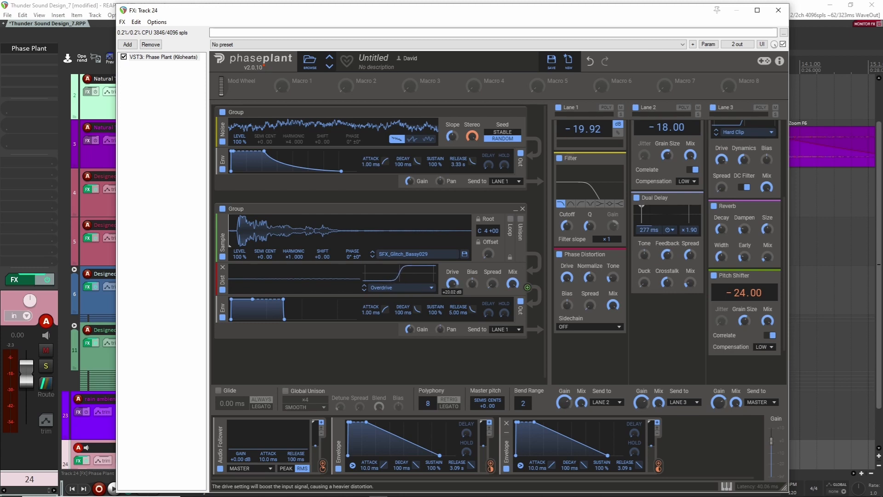
{"action": "left_click", "coordinate": [519, 330]}
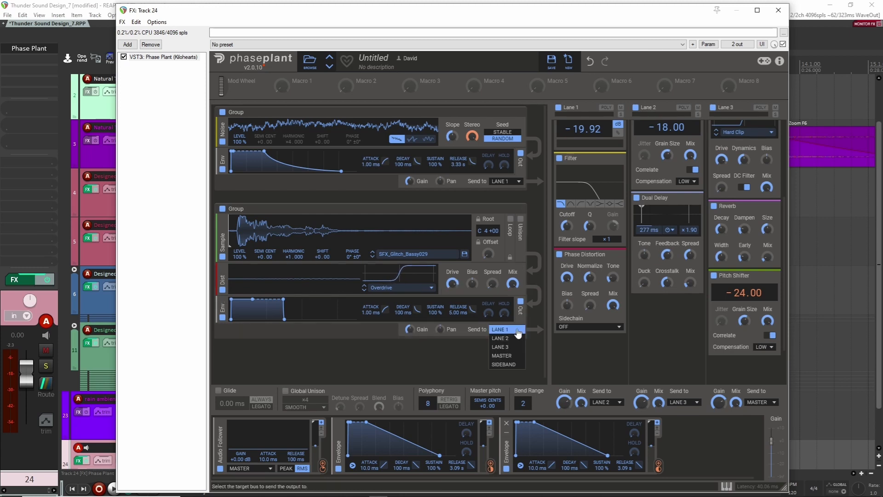
{"action": "left_click", "coordinate": [686, 331]}
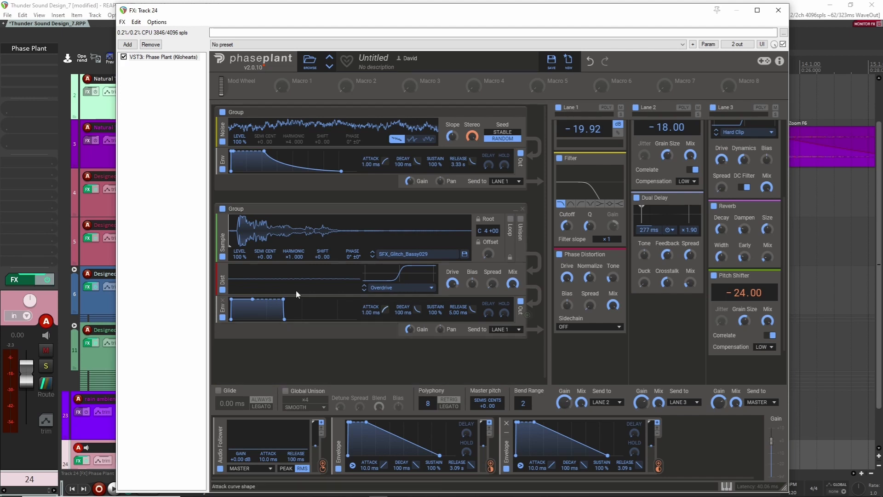
Bypass the noise group to audition the sample group alone, and re-enable it.
{"action": "left_click", "coordinate": [222, 112]}
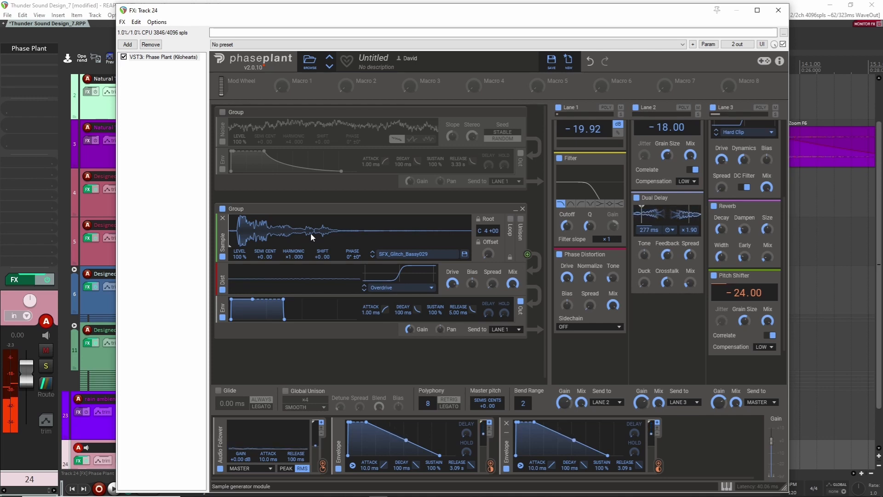
{"action": "left_click", "coordinate": [222, 112]}
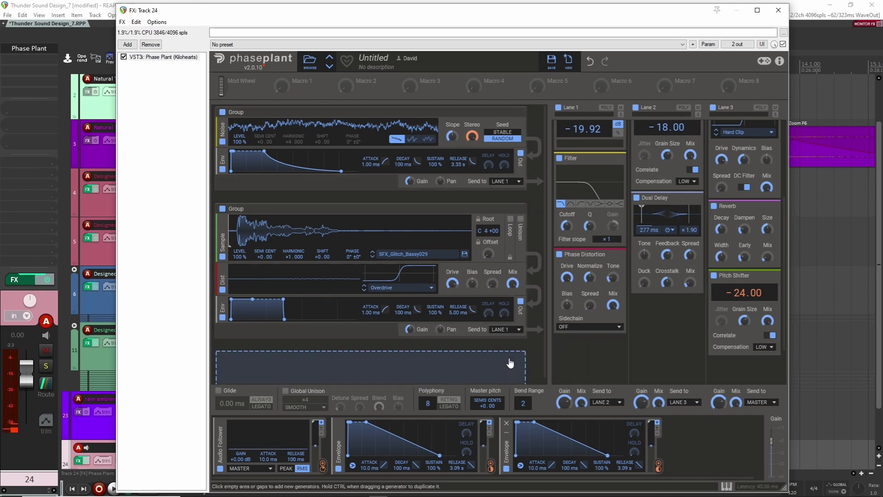
Send the sample group's output to Lane 3 and lengthen its envelope release to about 965 ms.
{"action": "left_click", "coordinate": [515, 330]}
{"action": "left_click", "coordinate": [516, 351]}
{"action": "scroll", "coordinate": [763, 329], "scroll_direction": "up", "scroll_amount": 3}
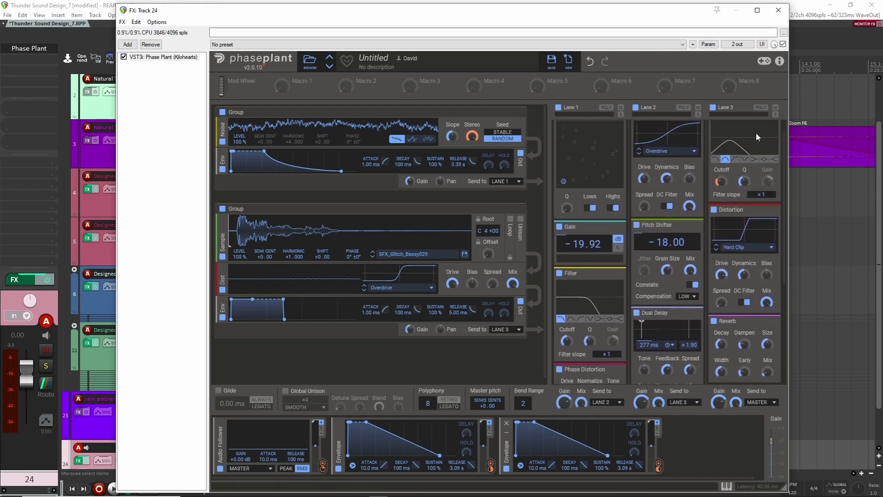
{"action": "scroll", "coordinate": [748, 276], "scroll_direction": "down", "scroll_amount": 3}
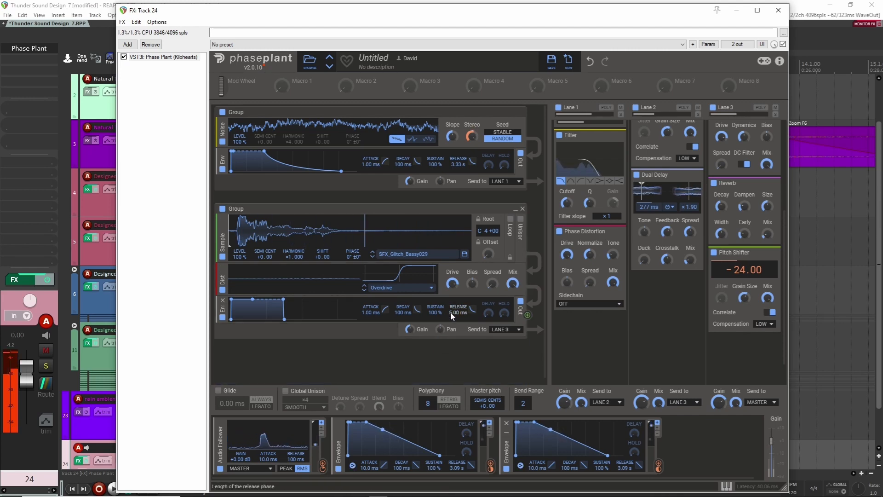
{"action": "left_click_drag", "start_coordinate": [452, 314], "coordinate": [454, 296]}
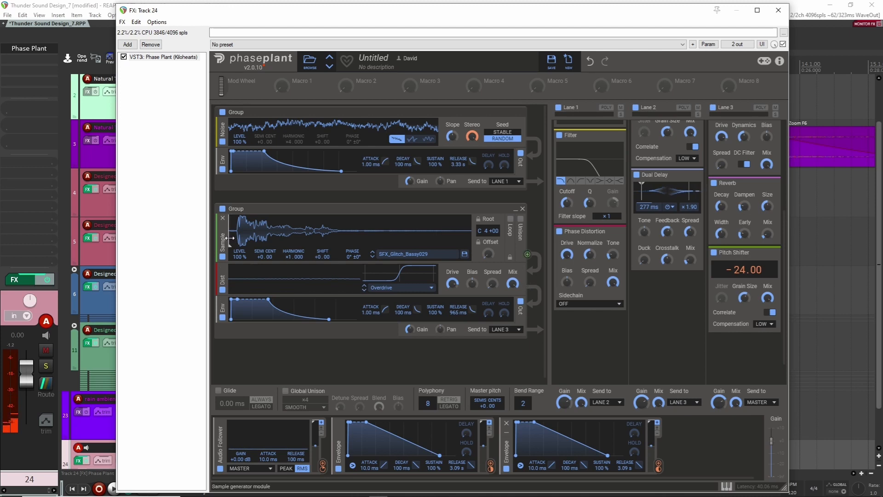
Enable Unison on the sample generator in Fifths mode and lower its tuning to -21.00 semitones.
{"action": "left_click", "coordinate": [521, 219]}
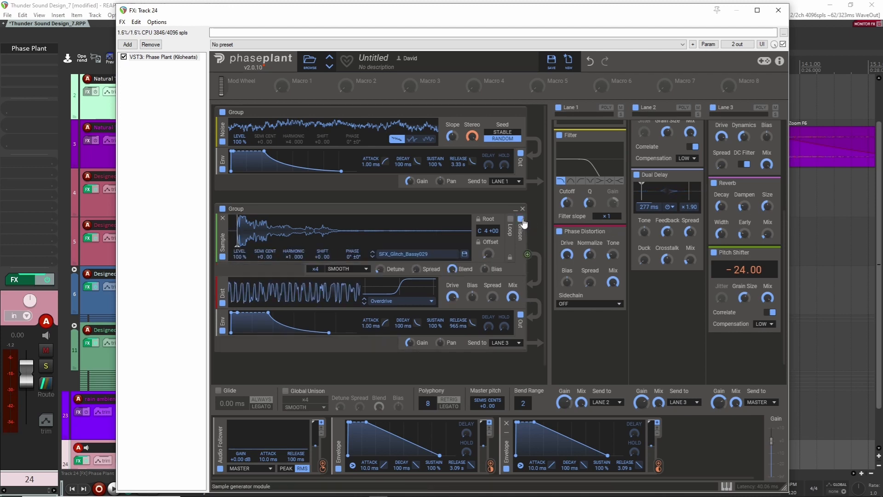
{"action": "left_click", "coordinate": [326, 270]}
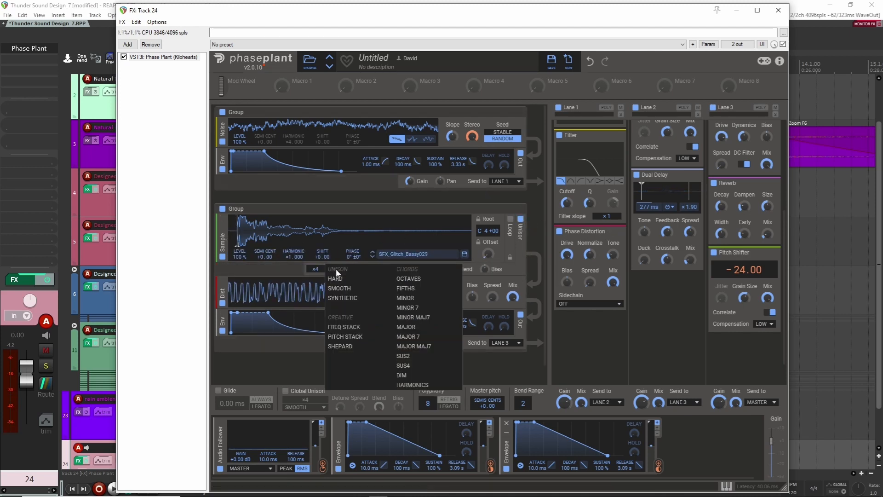
{"action": "left_click", "coordinate": [421, 287]}
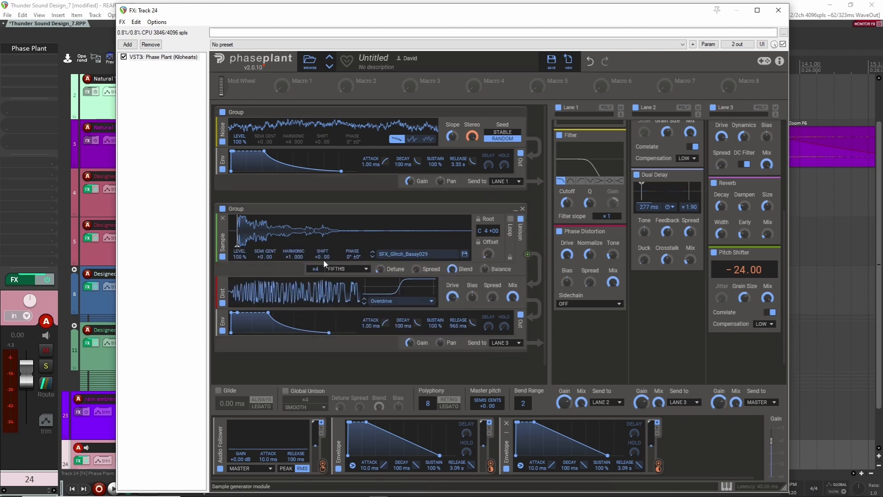
{"action": "left_click", "coordinate": [363, 273]}
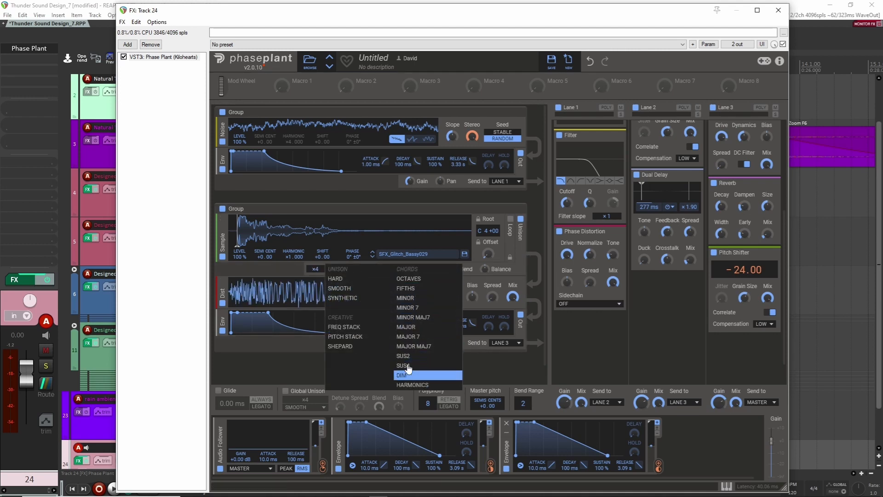
{"action": "left_click", "coordinate": [408, 288]}
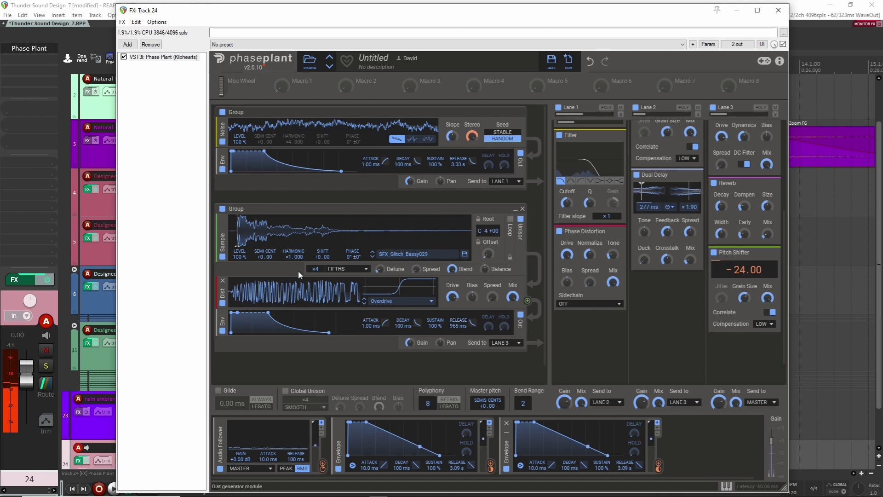
{"action": "mouse_move", "coordinate": [260, 258]}
{"action": "left_mouse_down"}
{"action": "mouse_move", "coordinate": [261, 275]}
{"action": "mouse_move", "coordinate": [263, 256]}
{"action": "left_mouse_up"}
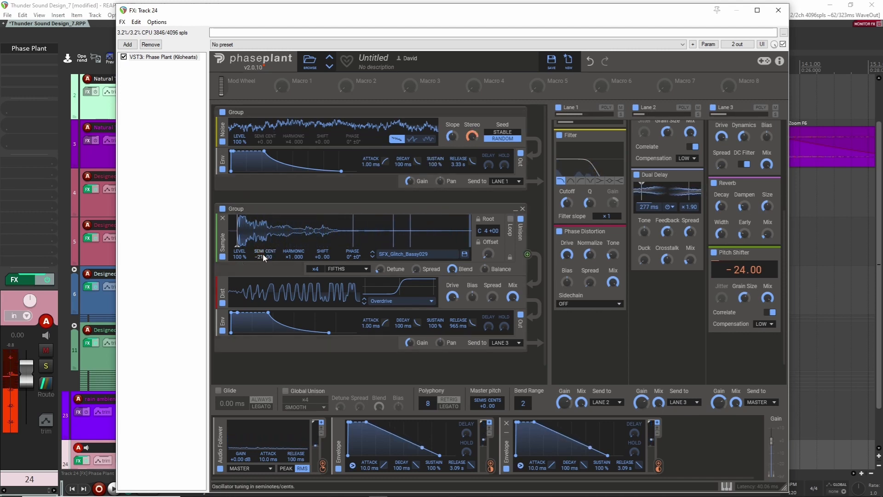
Try sending the sample group's output to Lane 2, Lane 1 and Lane 3 to compare the routings.
{"action": "left_click", "coordinate": [507, 343]}
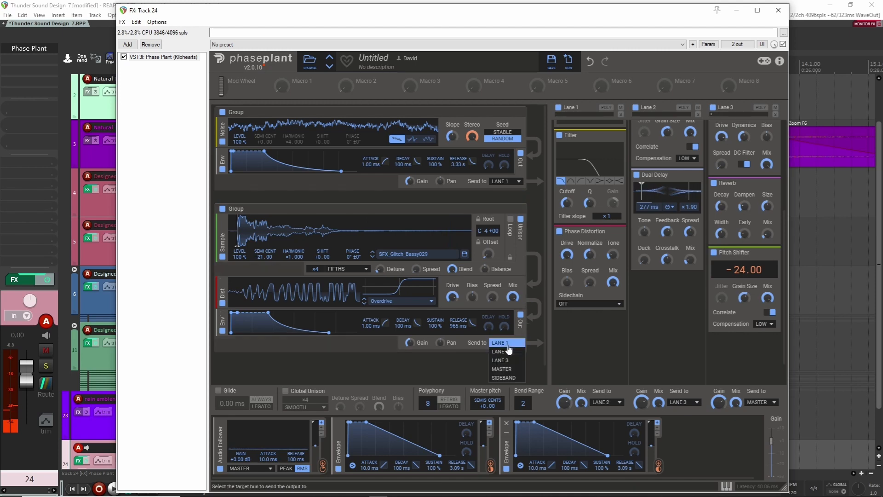
{"action": "left_click", "coordinate": [507, 361]}
{"action": "left_click", "coordinate": [507, 343]}
{"action": "left_click", "coordinate": [505, 353]}
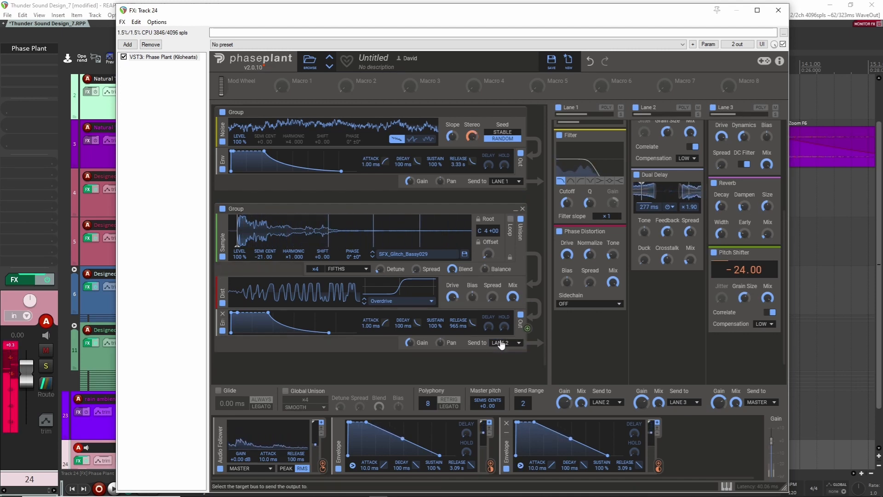
{"action": "left_click", "coordinate": [504, 344]}
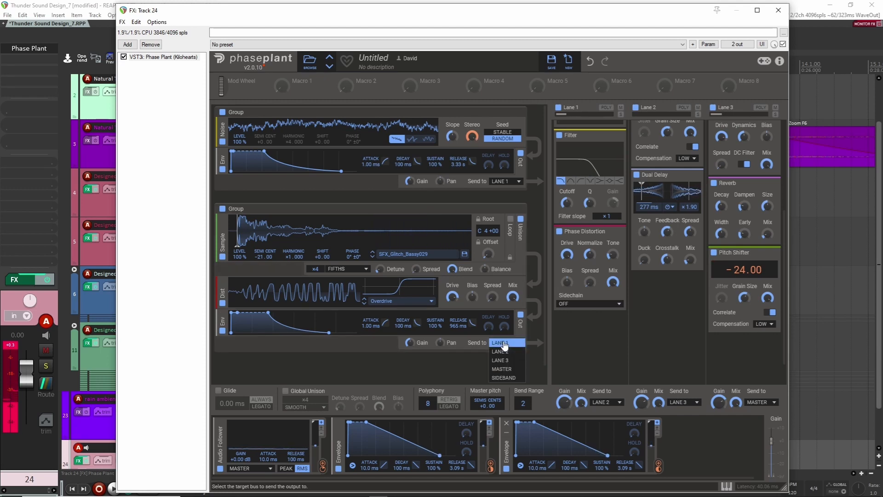
{"action": "left_click", "coordinate": [515, 345]}
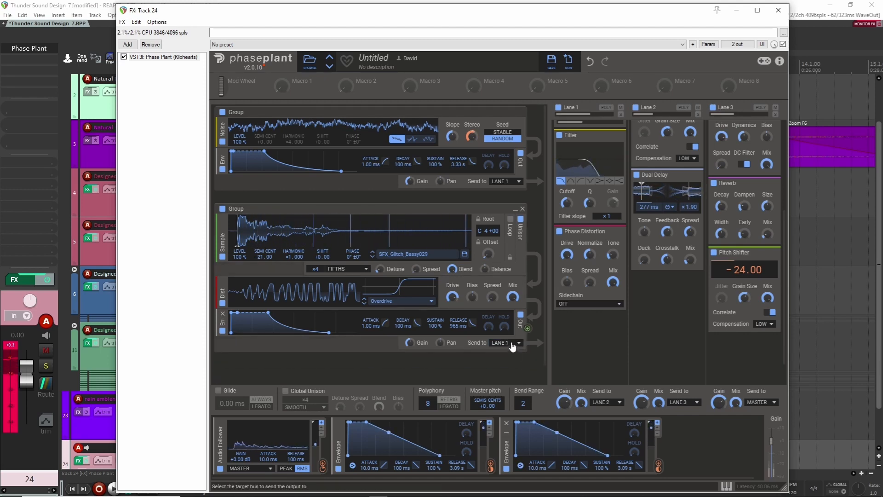
{"action": "left_click", "coordinate": [510, 344]}
{"action": "left_click", "coordinate": [515, 356]}
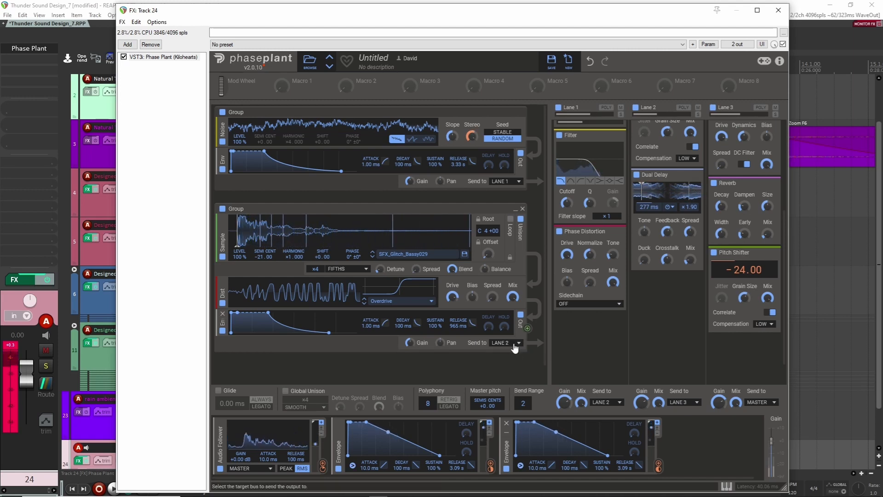
{"action": "left_click", "coordinate": [514, 342]}
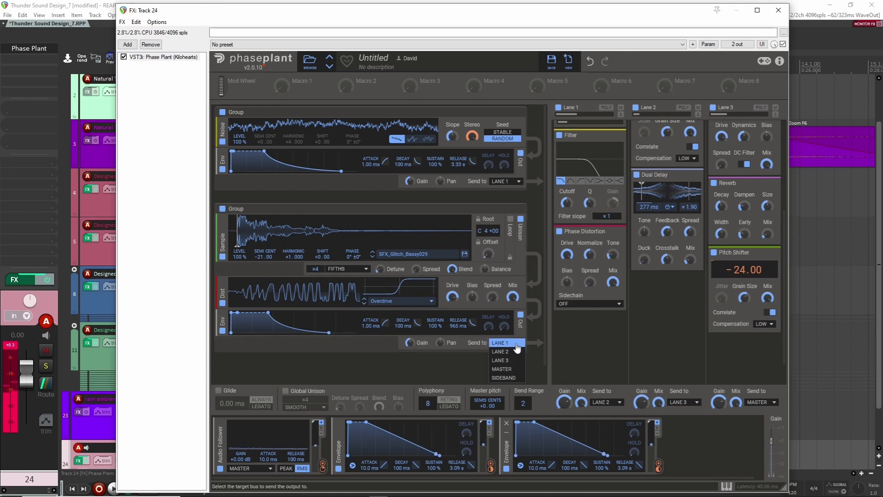
{"action": "left_click", "coordinate": [515, 361]}
Send the sample group's output to Lane 1 and look over the effects in all three lanes.
{"action": "left_click", "coordinate": [514, 342]}
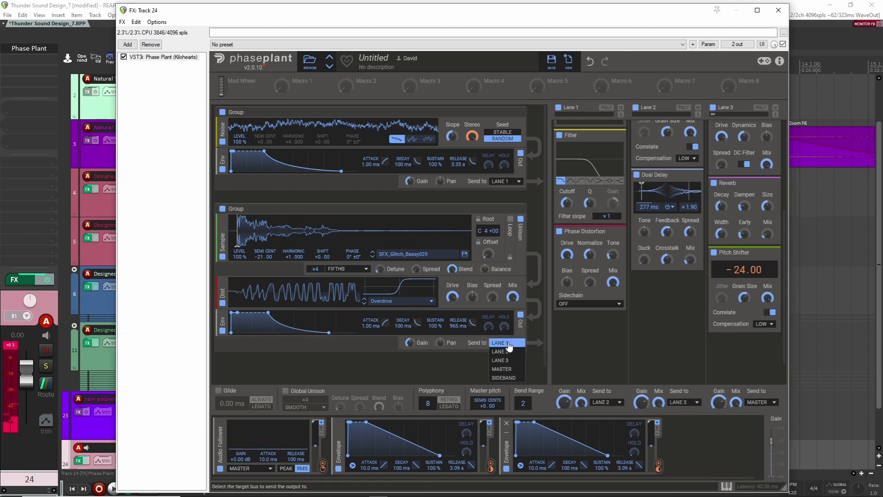
{"action": "left_click", "coordinate": [514, 345]}
{"action": "scroll", "coordinate": [748, 140], "scroll_direction": "up", "scroll_amount": 3}
{"action": "scroll", "coordinate": [725, 229], "scroll_direction": "up", "scroll_amount": 1}
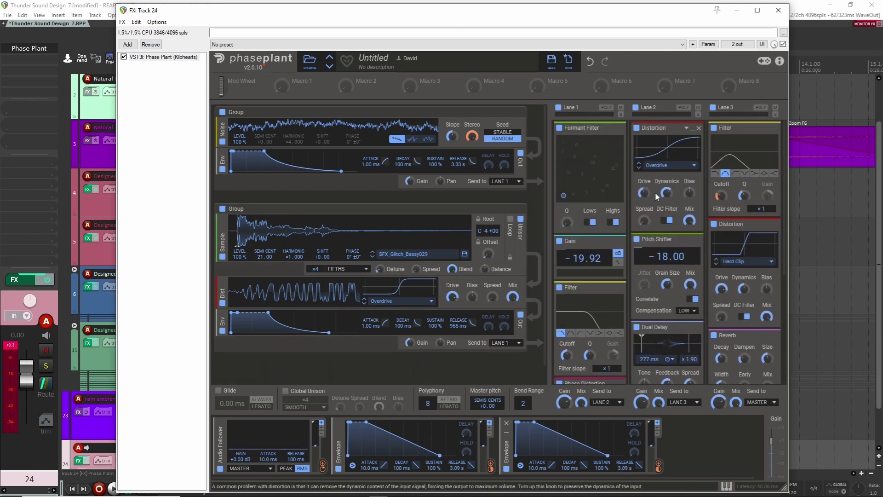
{"action": "scroll", "coordinate": [598, 299], "scroll_direction": "down", "scroll_amount": 2}
{"action": "scroll", "coordinate": [610, 328], "scroll_direction": "up", "scroll_amount": 2}
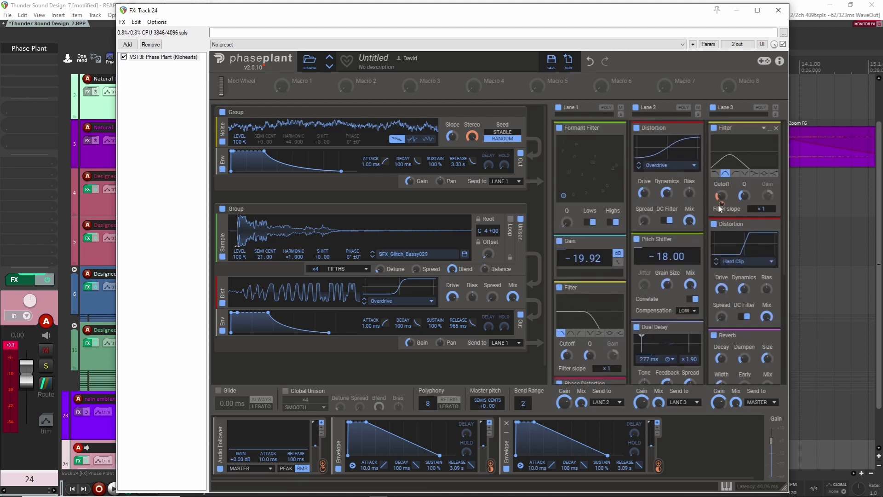
{"action": "scroll", "coordinate": [672, 310], "scroll_direction": "down", "scroll_amount": 4}
{"action": "scroll", "coordinate": [658, 300], "scroll_direction": "up", "scroll_amount": 3}
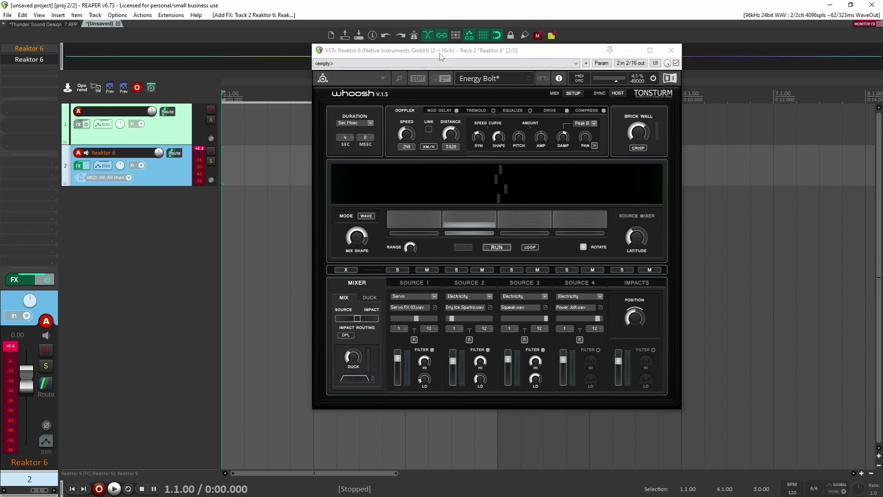
In the Whoosh instrument in Reaktor 6, mute the Impacts channel of the Energy Bolt preset.
{"action": "left_click_drag", "start_coordinate": [437, 53], "coordinate": [480, 56]}
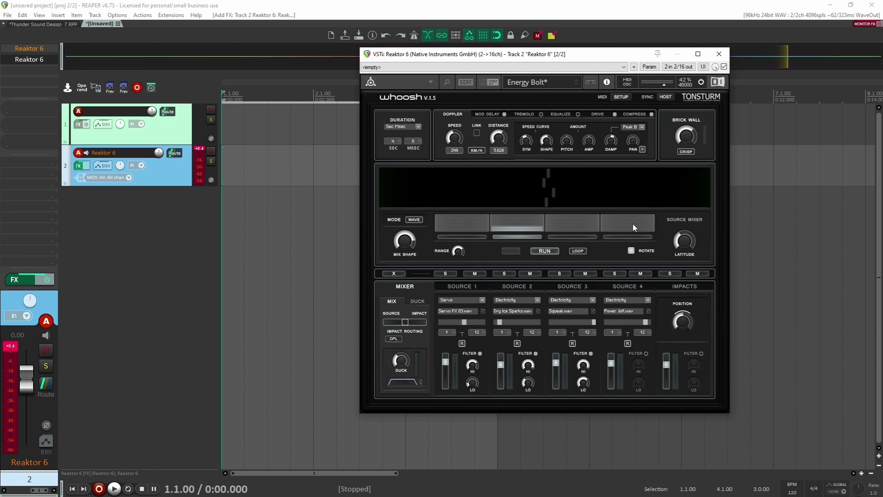
{"action": "left_click", "coordinate": [699, 274]}
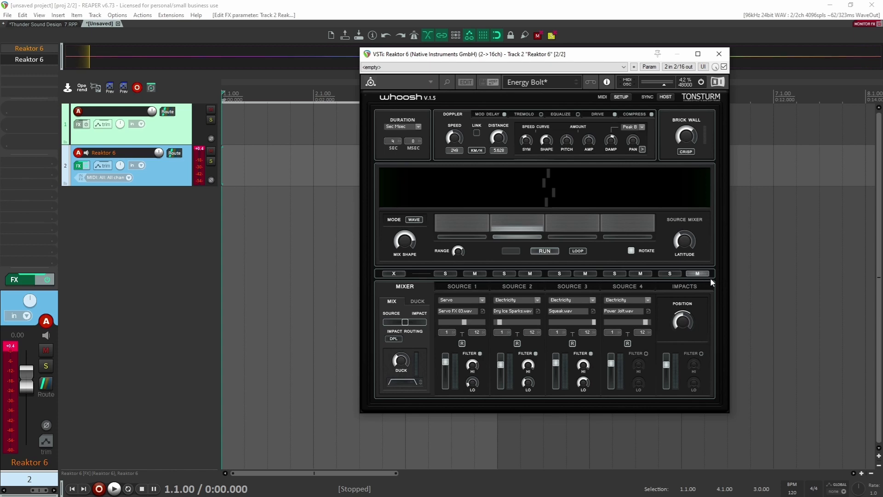
{"action": "left_click", "coordinate": [685, 288]}
{"action": "left_click", "coordinate": [420, 286]}
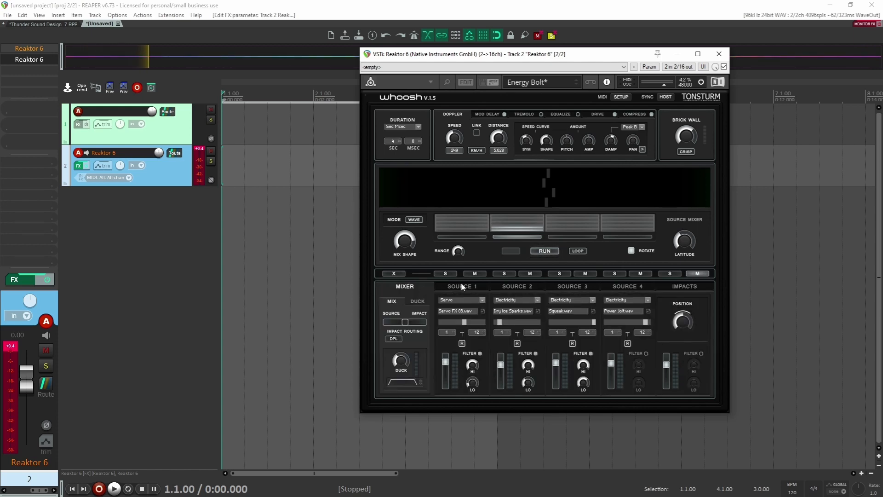
Switch Source 1 to the USER 1 sample bank and choose its Ambiences_Nature_HeavyRain001 recording.
{"action": "left_click", "coordinate": [481, 300]}
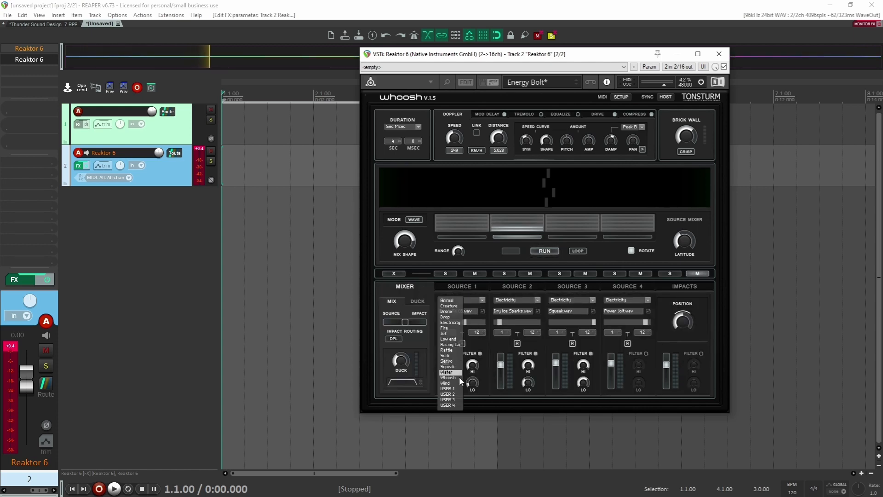
{"action": "left_click", "coordinate": [453, 385]}
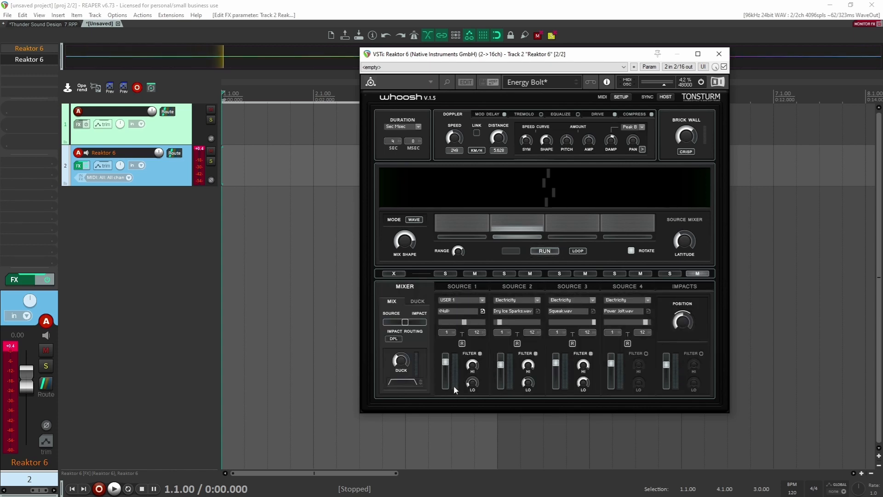
{"action": "left_click", "coordinate": [482, 311]}
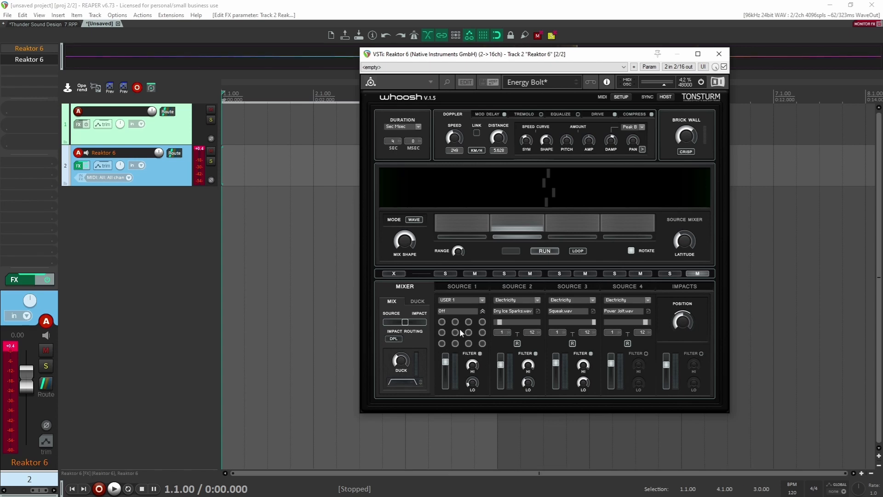
{"action": "left_click", "coordinate": [482, 311]}
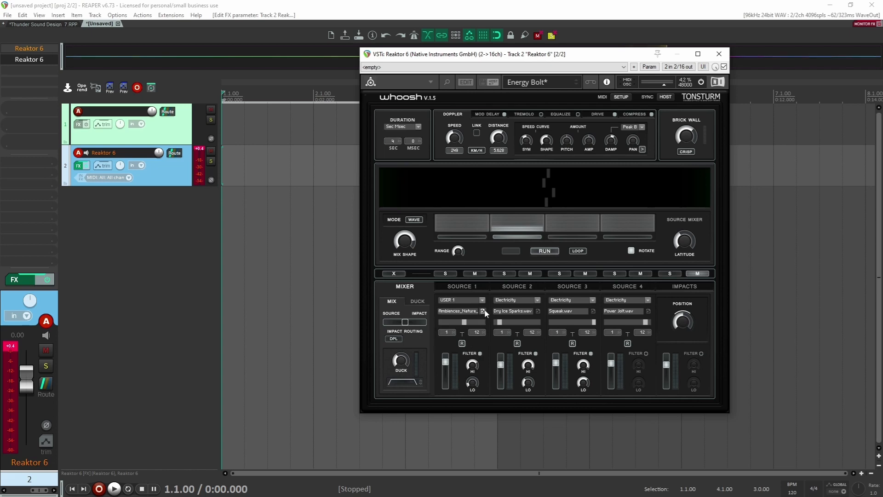
Switch Sources 2, 3 and 4 to the USER 1 sample bank and toggle the R option on the sources.
{"action": "left_click", "coordinate": [536, 300]}
{"action": "left_click", "coordinate": [506, 392]}
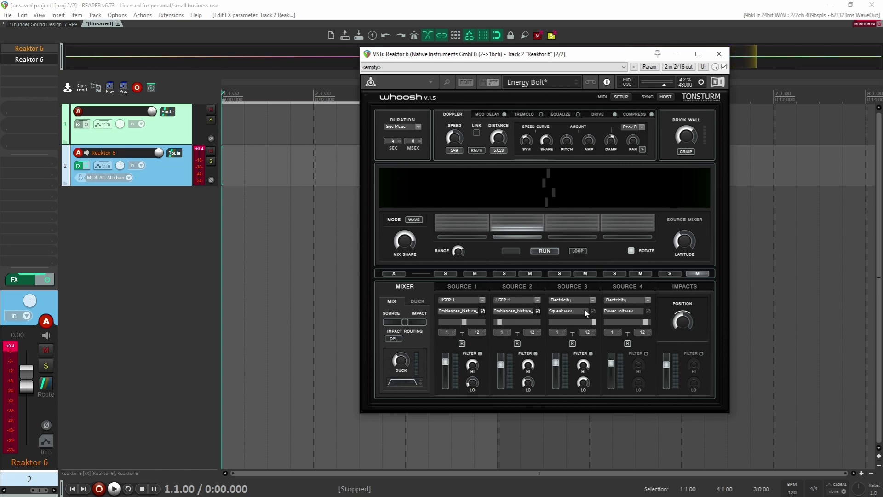
{"action": "left_click", "coordinate": [589, 300]}
{"action": "left_click", "coordinate": [561, 389]}
{"action": "left_click", "coordinate": [637, 300]}
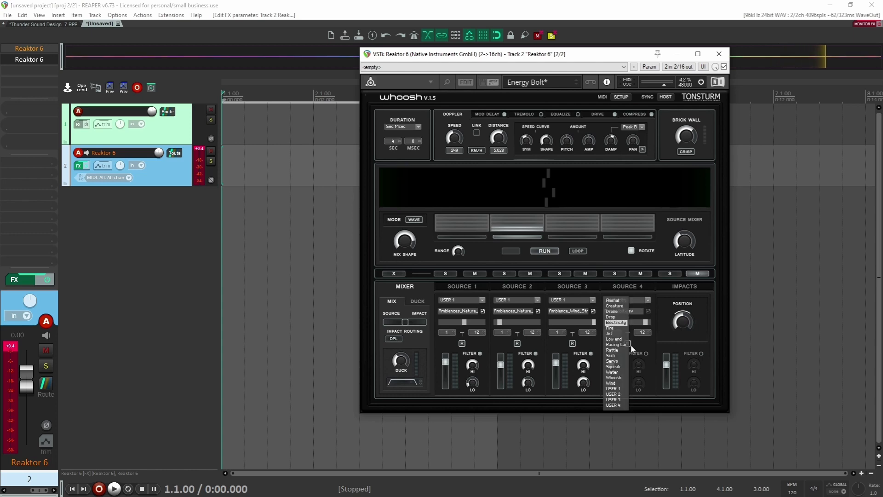
{"action": "left_click", "coordinate": [613, 388]}
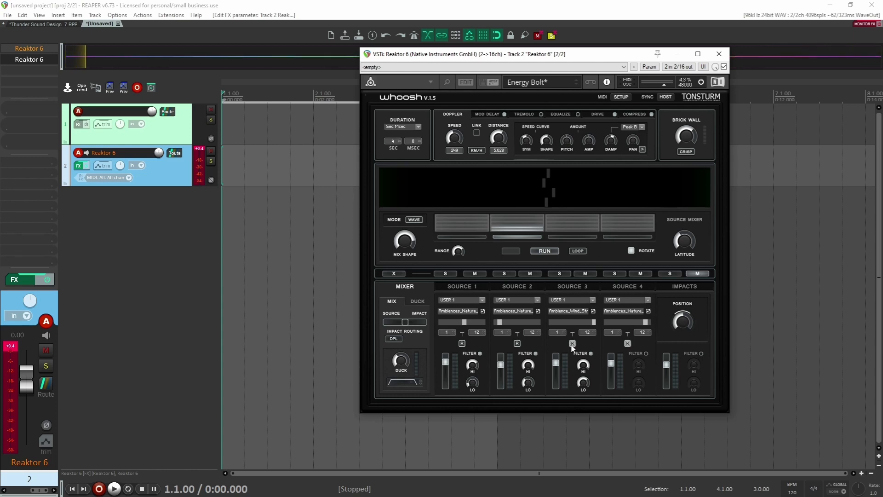
{"action": "left_click", "coordinate": [463, 343]}
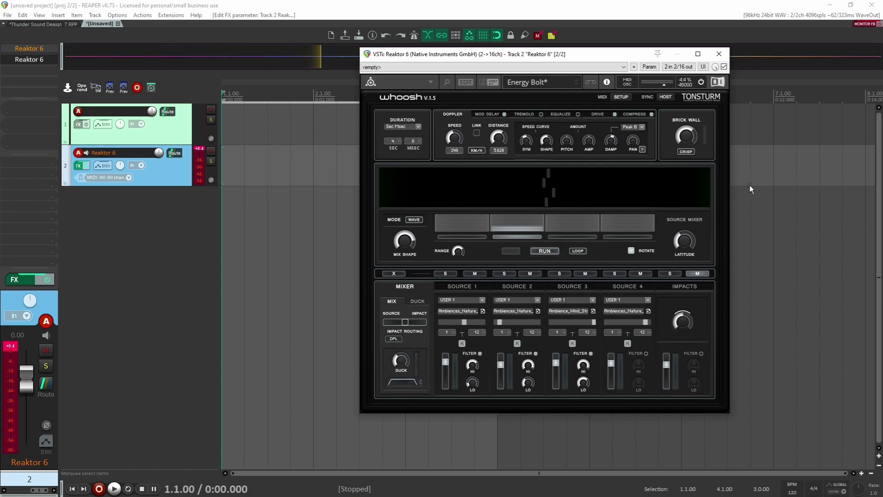
Set the grain mode to EASY on the individual sources.
{"action": "left_click", "coordinate": [479, 283]}
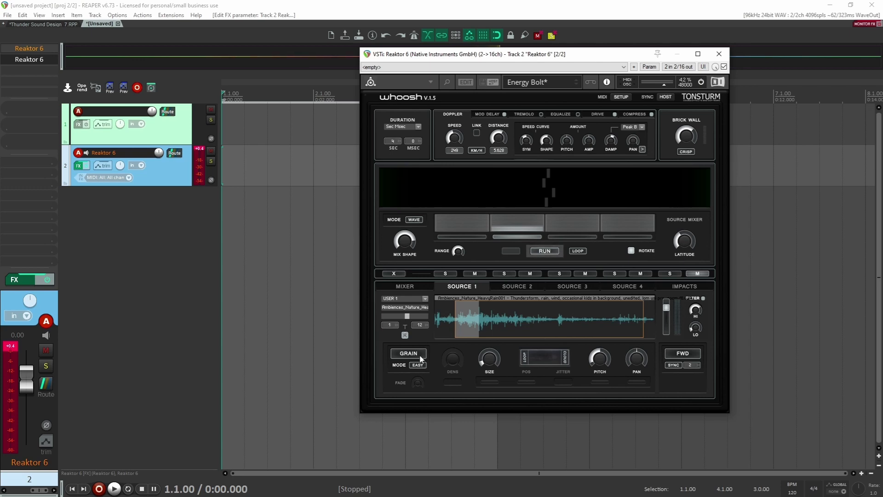
{"action": "left_click", "coordinate": [516, 287]}
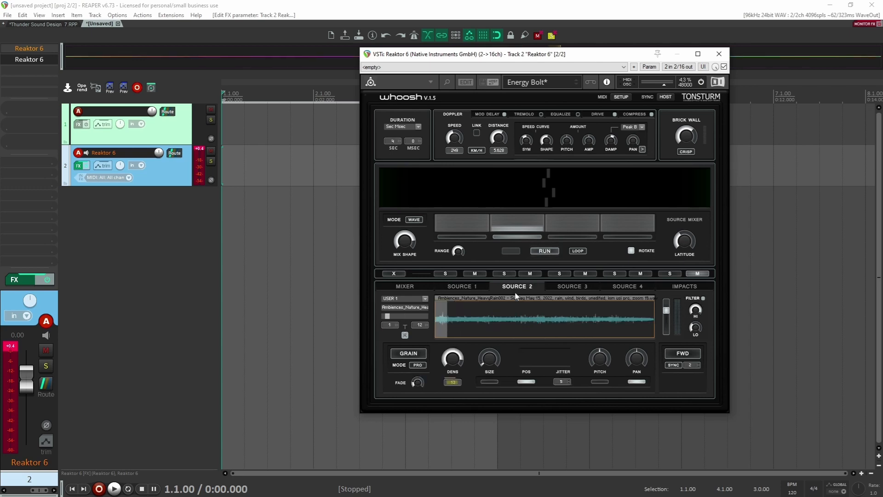
{"action": "left_click", "coordinate": [406, 365]}
{"action": "left_click", "coordinate": [574, 287]}
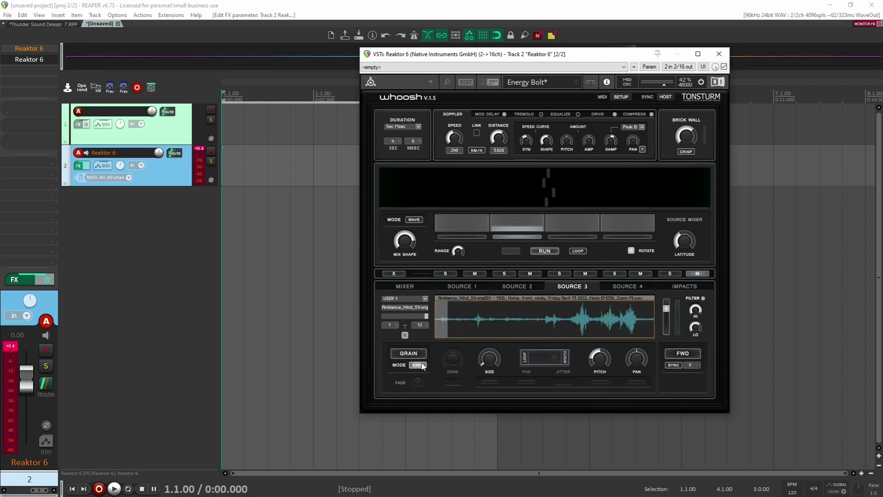
{"action": "left_click", "coordinate": [627, 286]}
{"action": "left_click", "coordinate": [419, 365]}
Examine the sample waveform, playback region and grain settings of each of the four sources.
{"action": "left_click", "coordinate": [581, 286]}
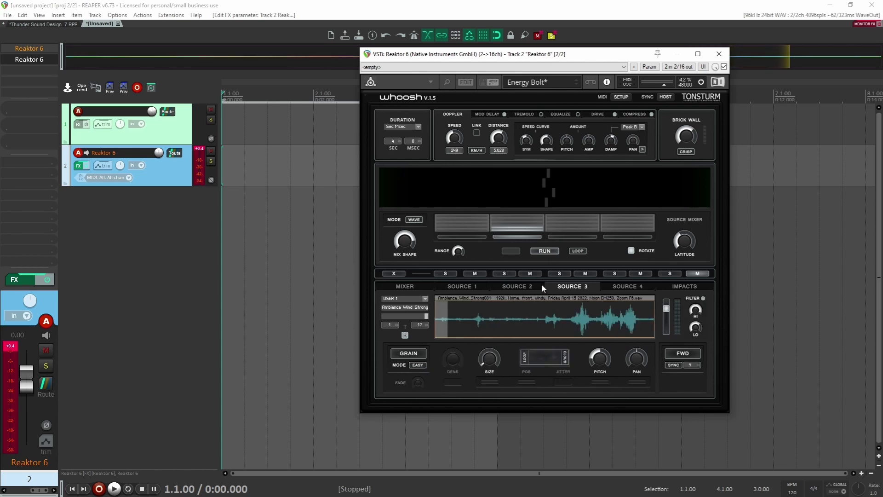
{"action": "left_click", "coordinate": [524, 286]}
{"action": "left_click", "coordinate": [464, 287]}
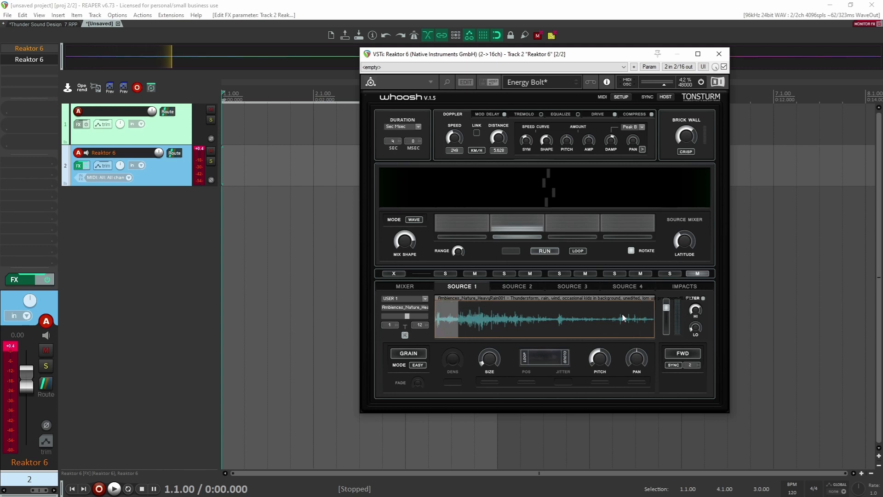
{"action": "left_click", "coordinate": [527, 287]}
{"action": "left_click", "coordinate": [617, 285]}
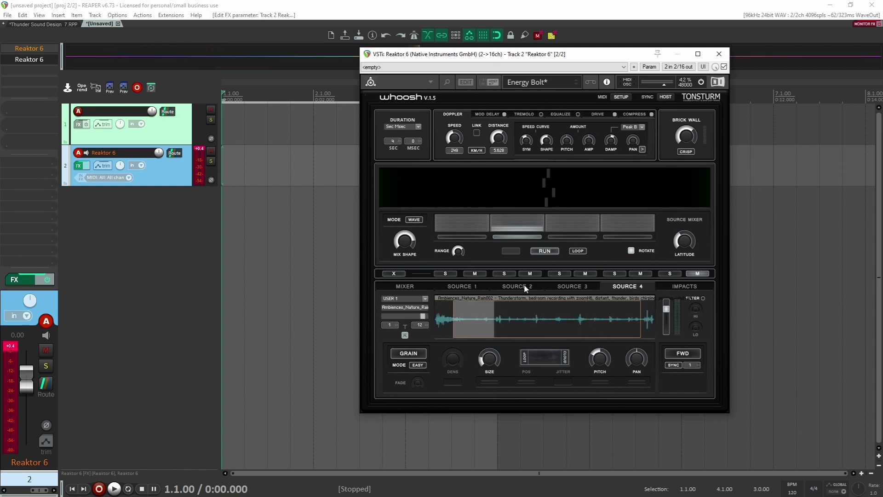
{"action": "left_click", "coordinate": [577, 287]}
{"action": "left_click", "coordinate": [627, 286]}
{"action": "left_click", "coordinate": [519, 284]}
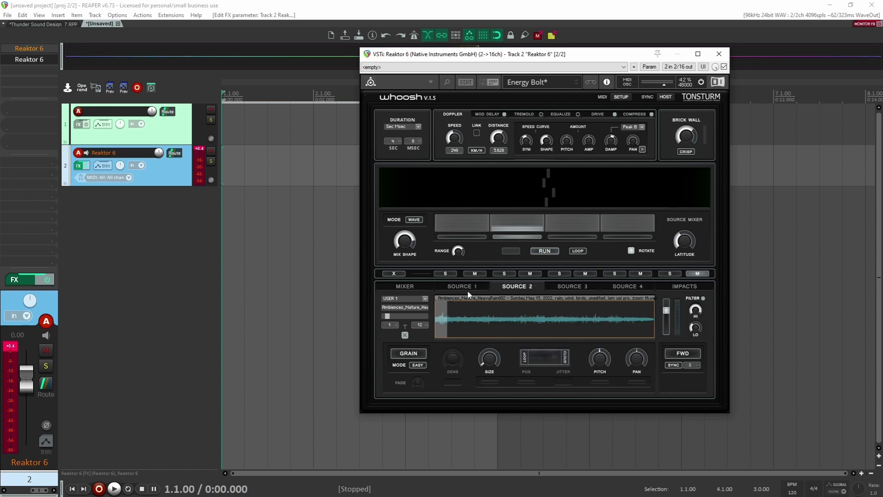
{"action": "left_click", "coordinate": [465, 287]}
{"action": "left_click", "coordinate": [599, 286]}
{"action": "left_click", "coordinate": [629, 285]}
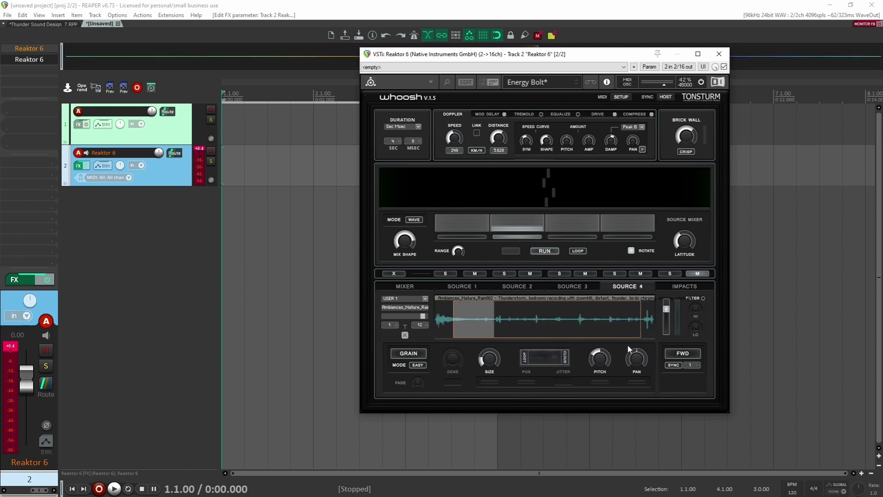
Review the settings of Sources 3 and 2, return to the mixer overview of all sources and audition the generated thunder.
{"action": "left_click", "coordinate": [574, 288]}
{"action": "left_click", "coordinate": [515, 286]}
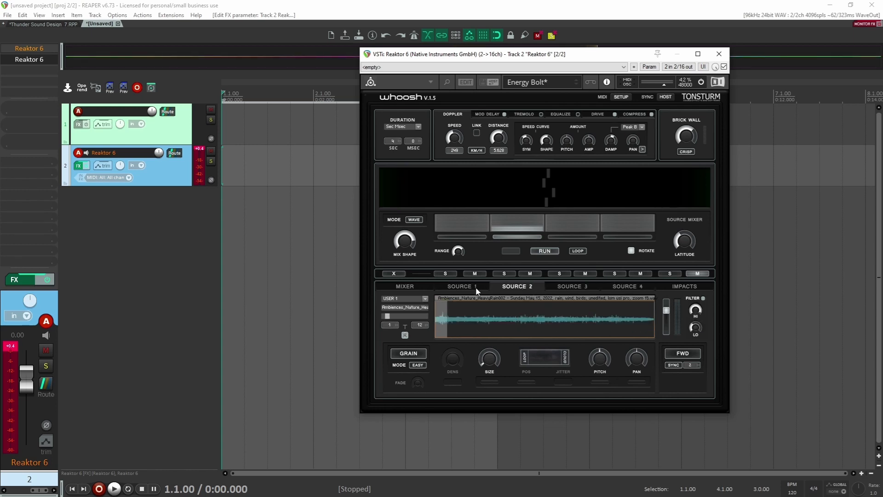
{"action": "left_click", "coordinate": [416, 286]}
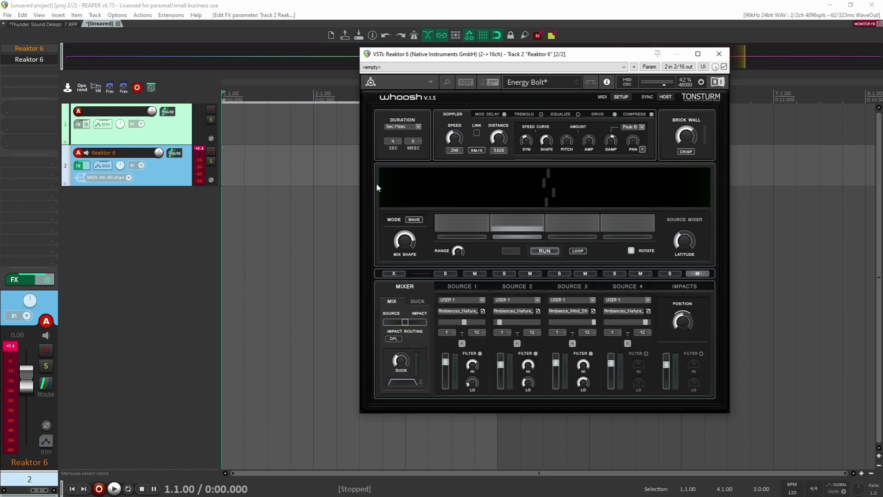
{"action": "key", "text": "space"}
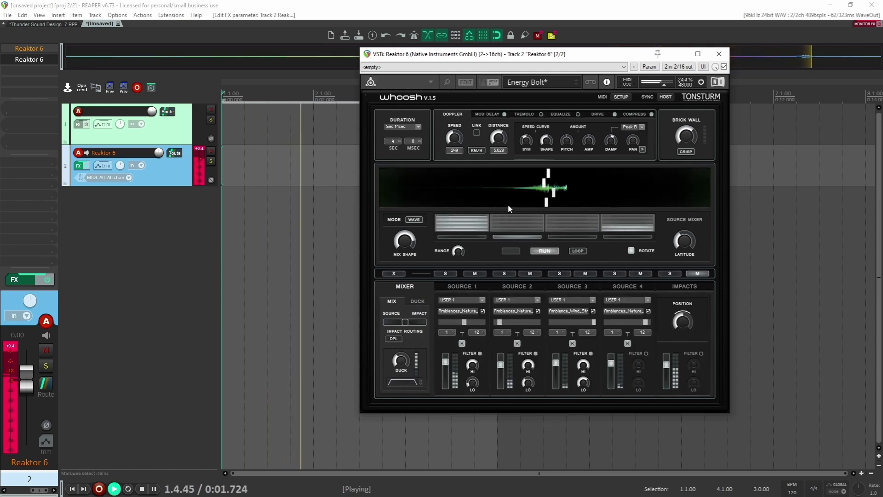
{"action": "key", "text": "space"}
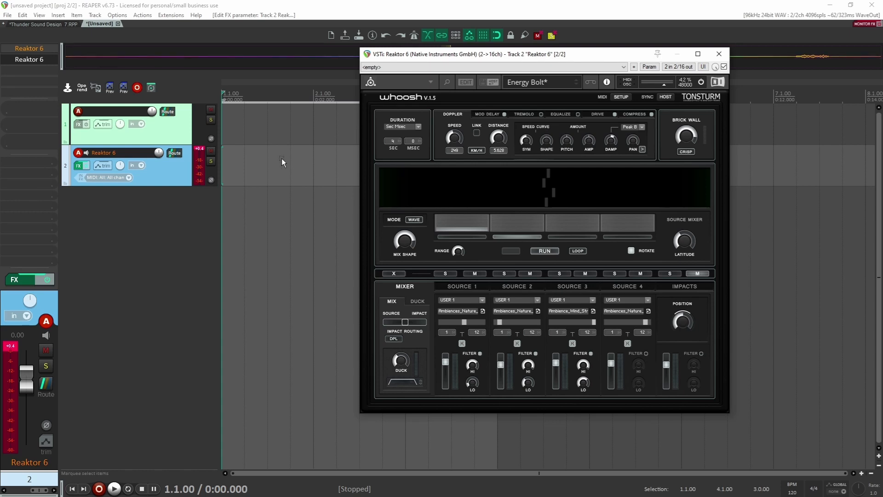
{"action": "key", "text": "space"}
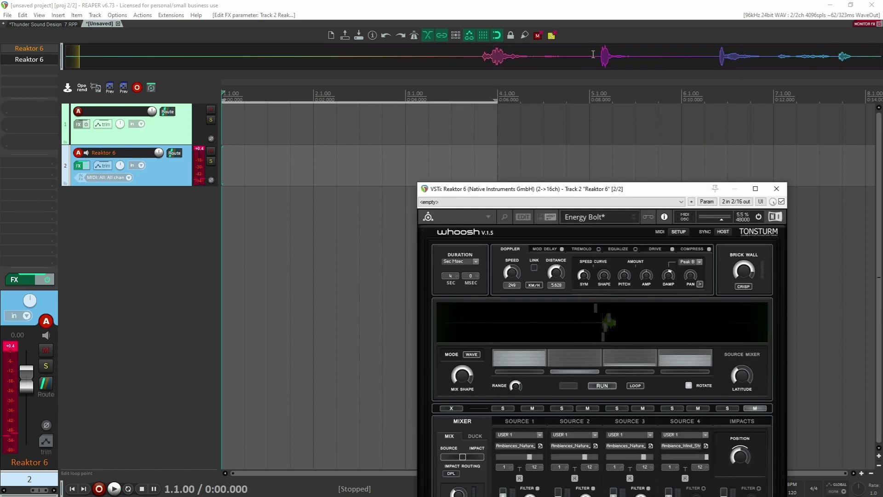
Capture the latter part of the recorded output as a clip, place it on a new track 3 and mute it.
{"action": "left_click_drag", "start_coordinate": [590, 56], "coordinate": [882, 56]}
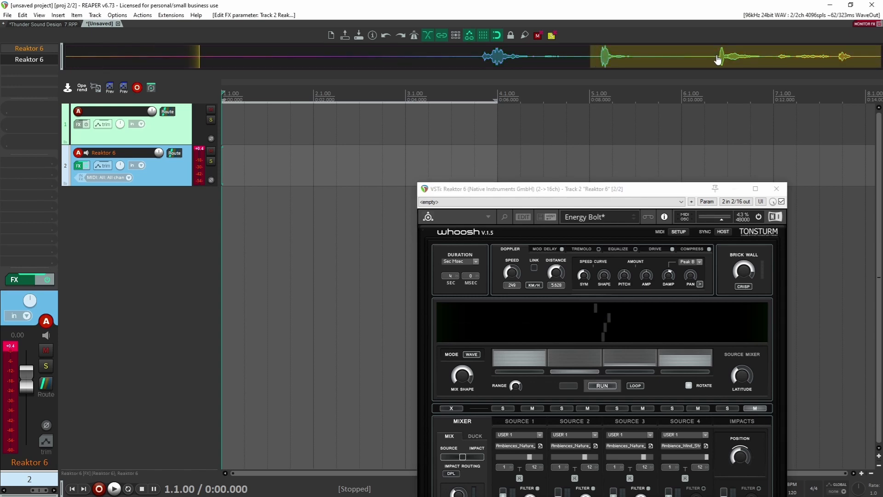
{"action": "left_click", "coordinate": [475, 165]}
{"action": "left_click", "coordinate": [590, 159]}
{"action": "left_click_drag", "start_coordinate": [592, 157], "coordinate": [593, 161]}
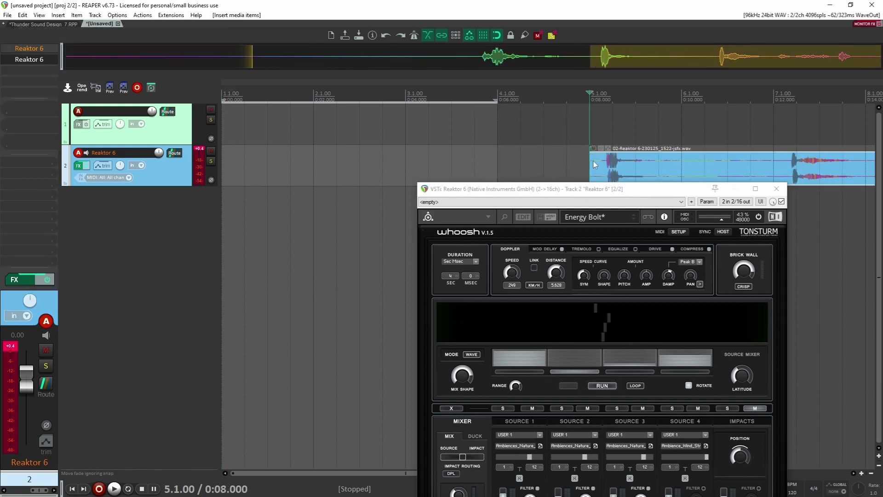
{"action": "left_click_drag", "start_coordinate": [670, 170], "coordinate": [279, 216]}
{"action": "left_click", "coordinate": [255, 190]}
{"action": "scroll", "coordinate": [272, 201], "scroll_direction": "down", "scroll_amount": 3}
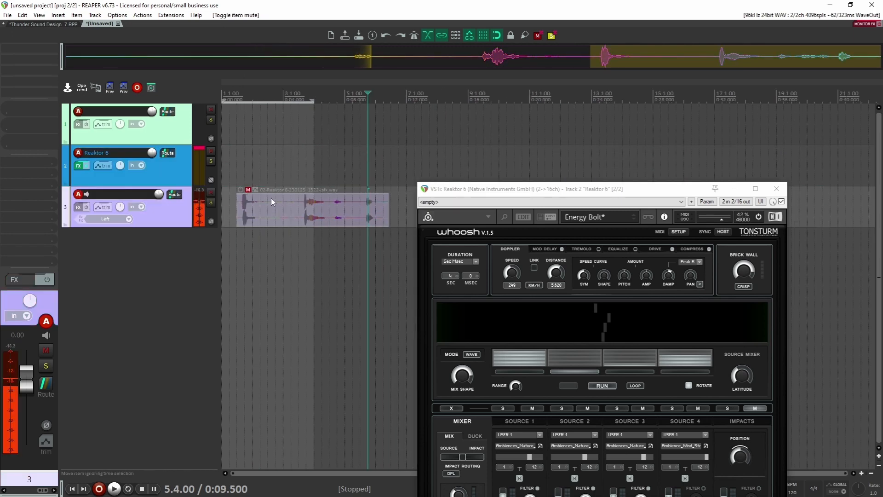
Reselect the Reaktor 6 track and set the edit cursor at 6.4.00, past the end of the captured clip.
{"action": "left_click", "coordinate": [173, 178]}
{"action": "scroll", "coordinate": [238, 177], "scroll_direction": "up", "scroll_amount": 3}
{"action": "left_click_drag", "start_coordinate": [262, 173], "coordinate": [337, 175]}
{"action": "left_click_drag", "start_coordinate": [505, 162], "coordinate": [373, 157]}
{"action": "left_click", "coordinate": [396, 159]}
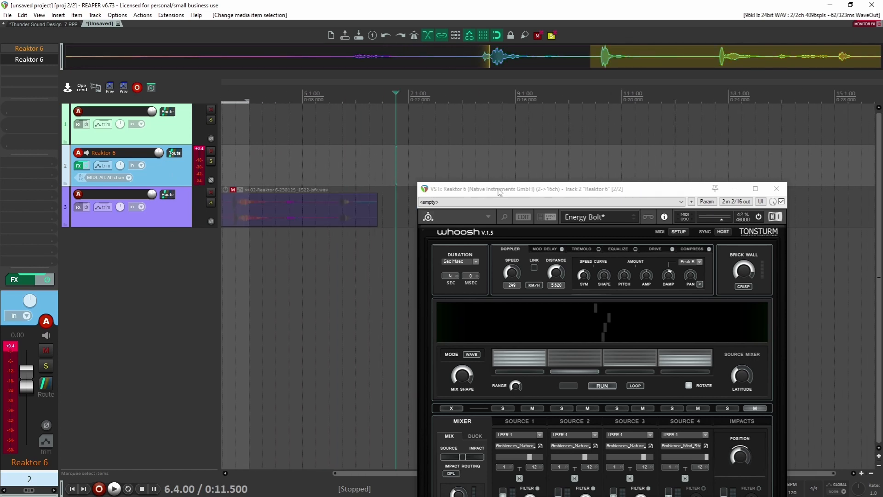
Reposition the Whoosh window, trim its empty lower area and show the mixer's ducking settings.
{"action": "left_click_drag", "start_coordinate": [484, 195], "coordinate": [430, 178]}
{"action": "left_click_drag", "start_coordinate": [593, 172], "coordinate": [540, 39]}
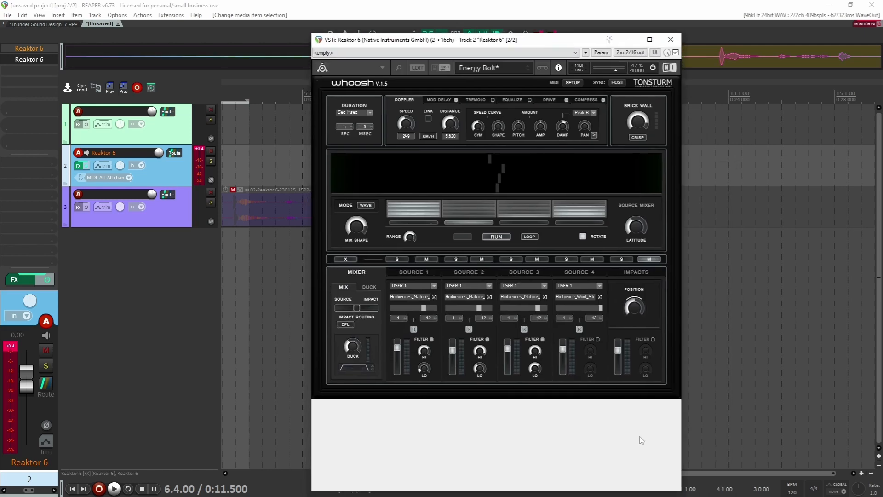
{"action": "left_click_drag", "start_coordinate": [632, 491], "coordinate": [634, 402]}
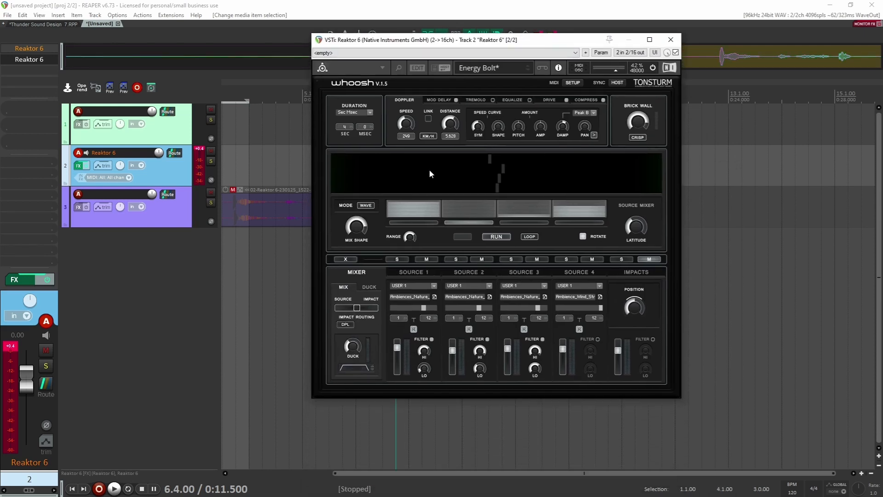
{"action": "left_click", "coordinate": [370, 287]}
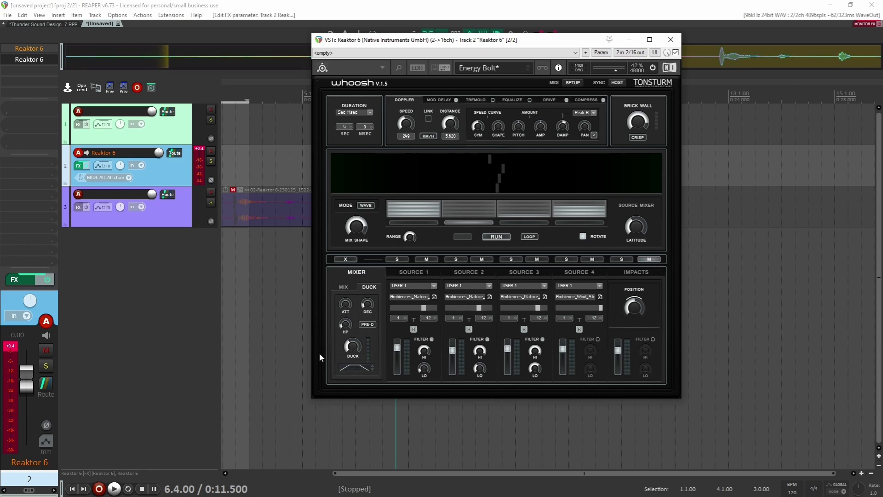
Audition several more thunder variations from Whoosh, starting from the area of the captured clip.
{"action": "left_click", "coordinate": [237, 162]}
{"action": "key", "text": "space"}
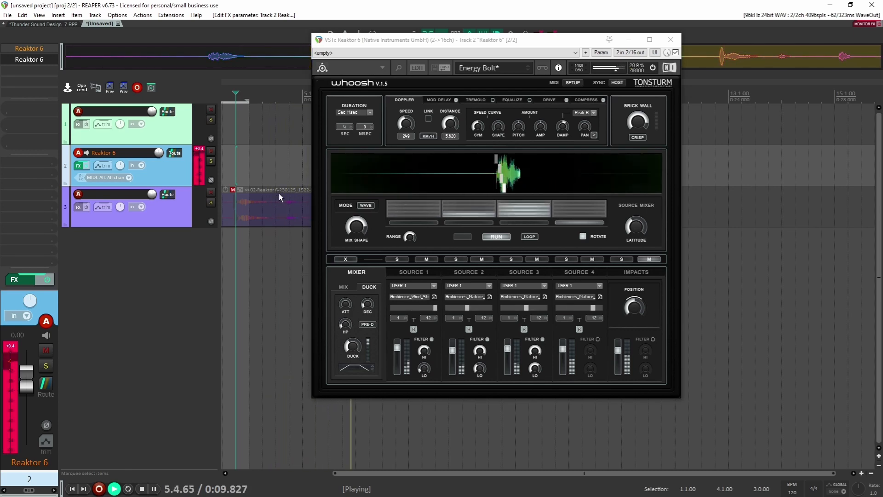
{"action": "key", "text": "space"}
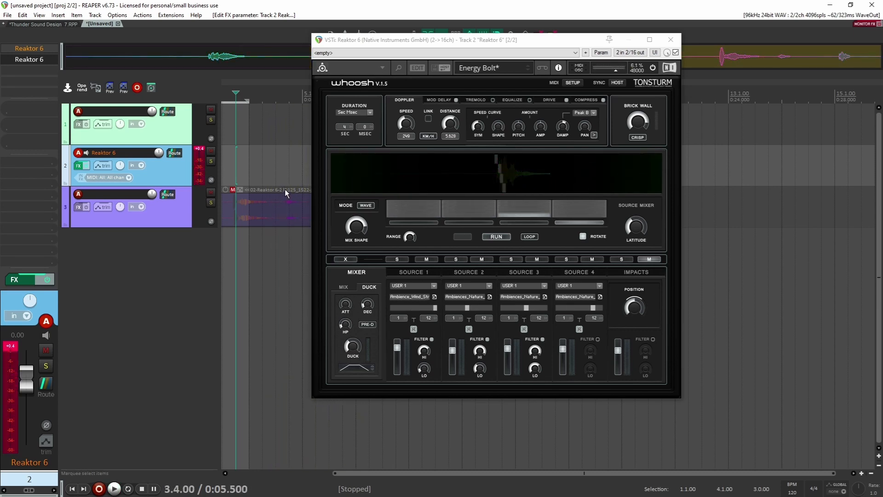
{"action": "key", "text": "space"}
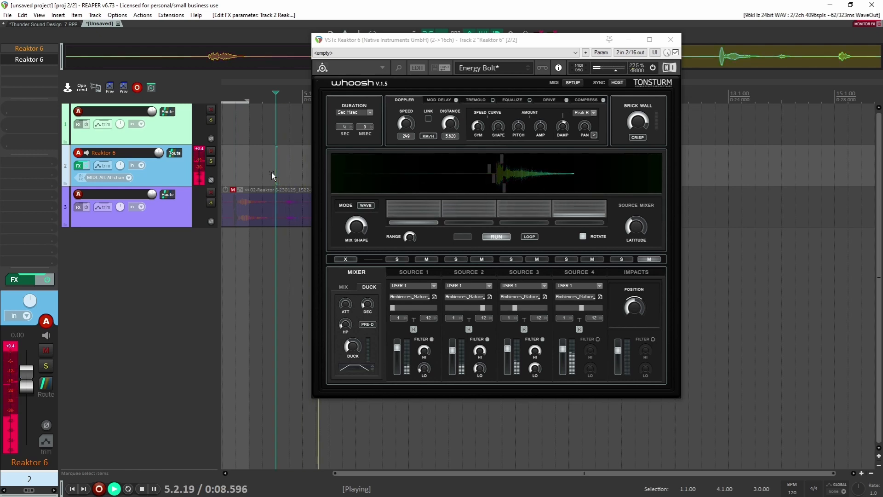
{"action": "key", "text": "space"}
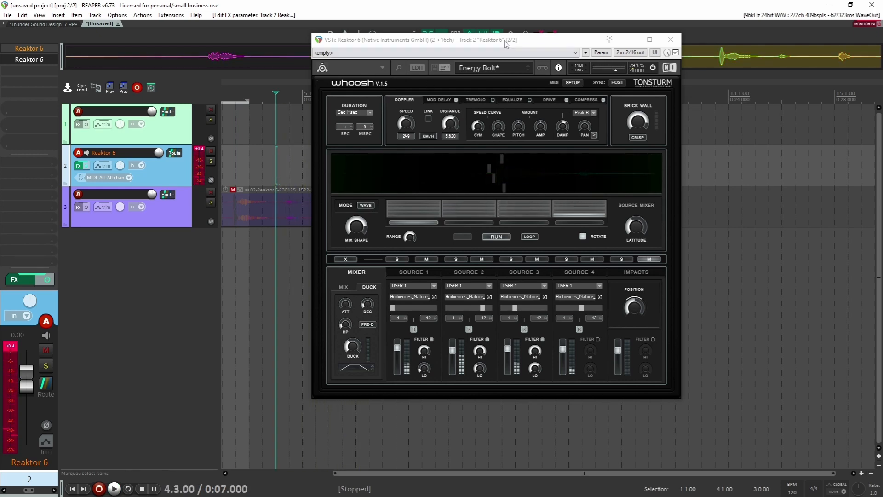
Insert a second captured passage on track 3, mute it and place it directly after the first clip.
{"action": "left_click_drag", "start_coordinate": [506, 43], "coordinate": [711, 105]}
{"action": "left_click", "coordinate": [405, 222]}
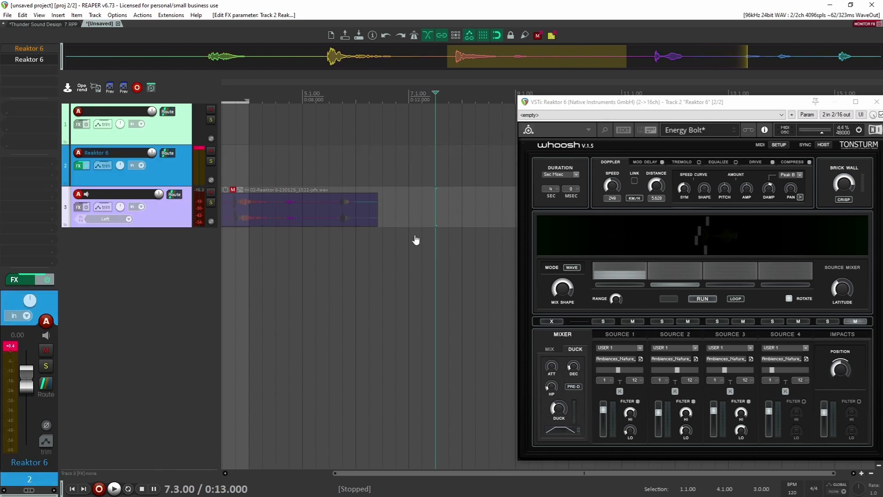
{"action": "left_click", "coordinate": [129, 219]}
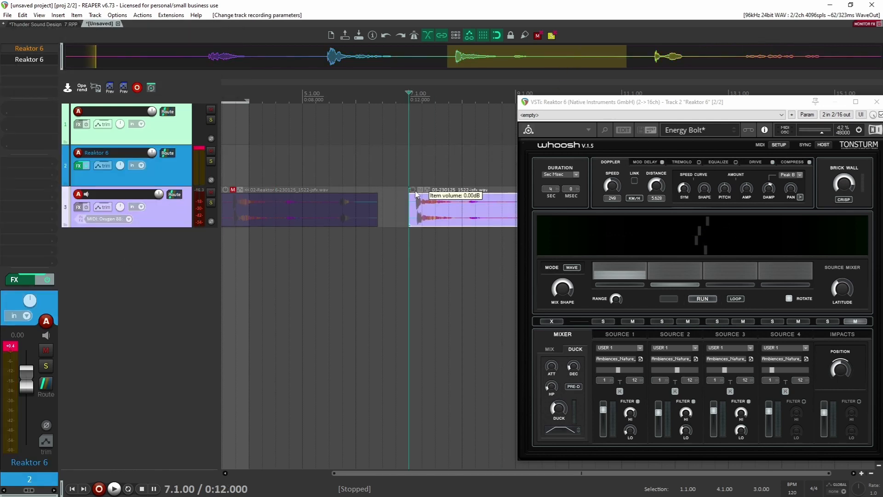
{"action": "left_click", "coordinate": [420, 190]}
{"action": "left_click_drag", "start_coordinate": [459, 218], "coordinate": [430, 218]}
{"action": "scroll", "coordinate": [381, 173], "scroll_direction": "down", "scroll_amount": 3}
{"action": "left_click", "coordinate": [396, 168]}
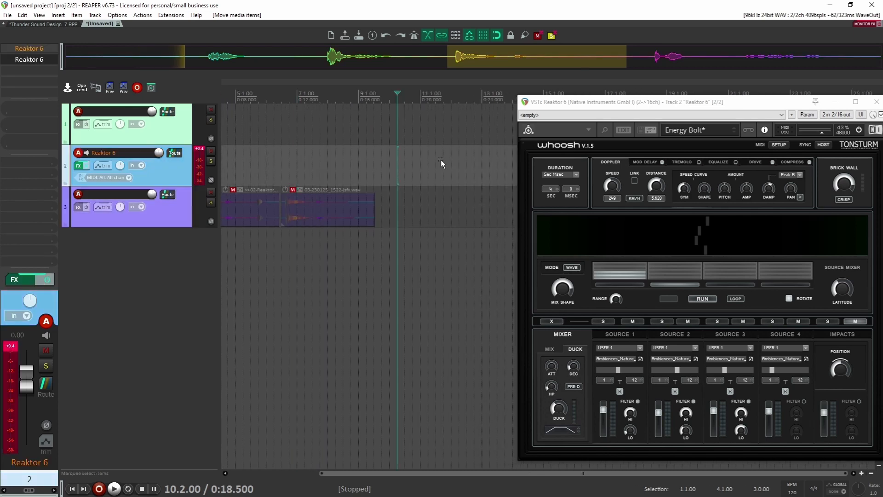
Bring the Whoosh window back over the empty timeline, go over its Duck and Attack controls and audition the thunder.
{"action": "left_click_drag", "start_coordinate": [361, 166], "coordinate": [300, 168]}
{"action": "left_click", "coordinate": [330, 168]}
{"action": "left_click_drag", "start_coordinate": [642, 98], "coordinate": [524, 88]}
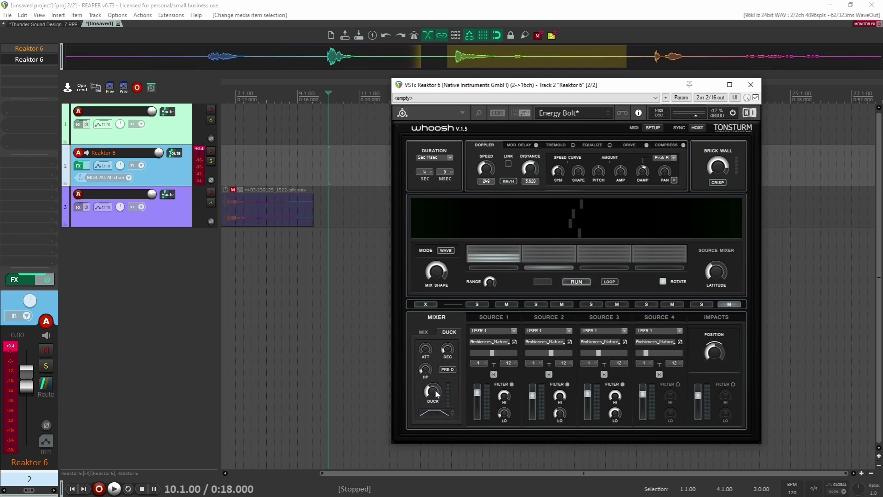
{"action": "left_click_drag", "start_coordinate": [435, 394], "coordinate": [436, 396]}
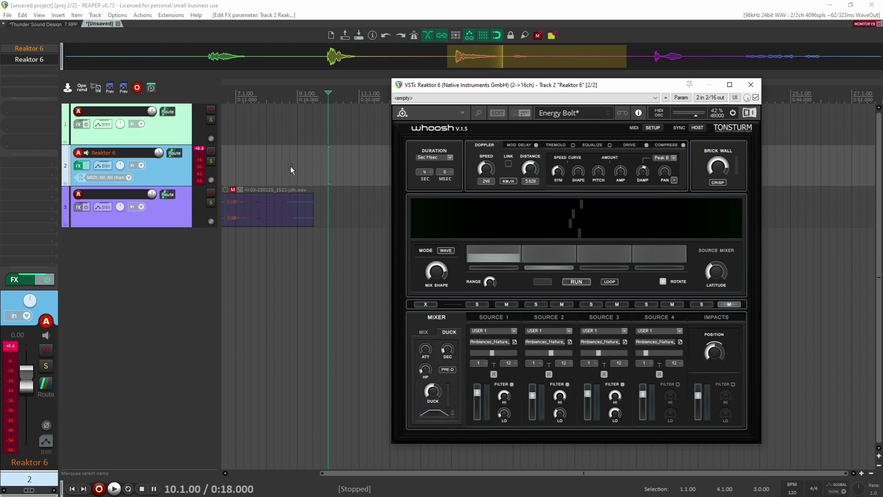
{"action": "left_click", "coordinate": [321, 168]}
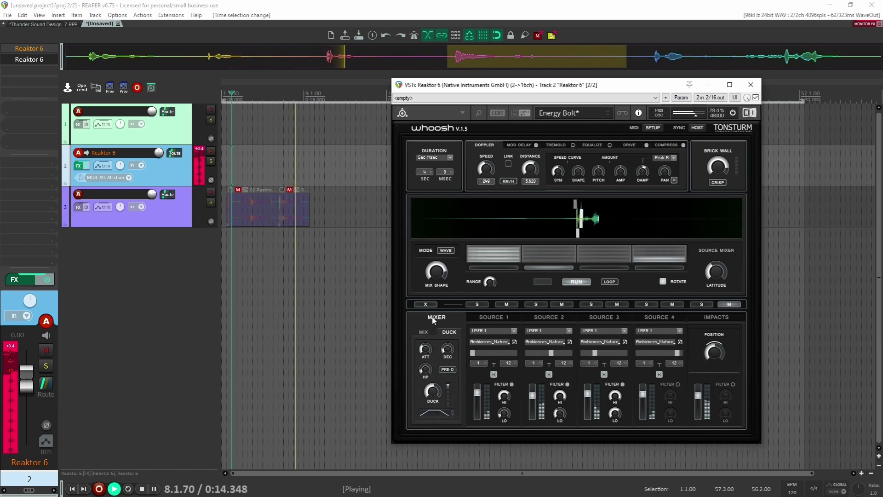
{"action": "left_click_drag", "start_coordinate": [425, 352], "coordinate": [433, 315]}
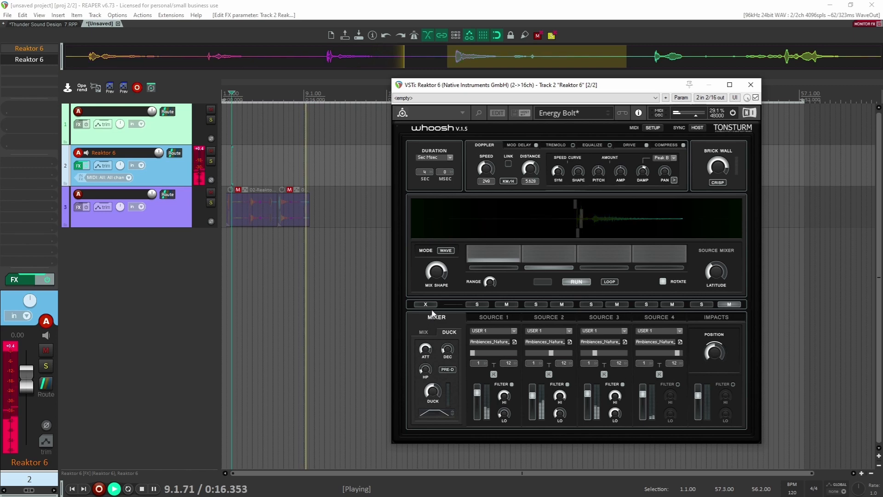
{"action": "key", "text": "space"}
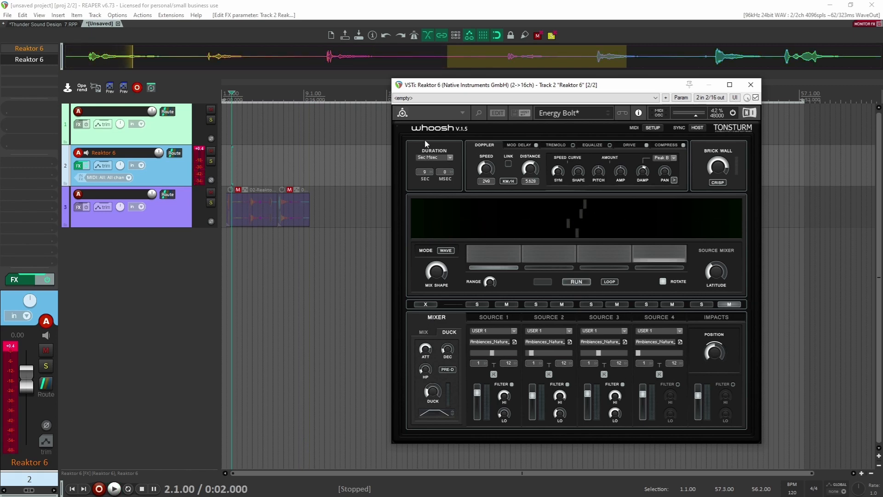
Set the Whoosh duration to 8 seconds and audition the longer thunder.
{"action": "left_click_drag", "start_coordinate": [425, 175], "coordinate": [425, 177]}
{"action": "key", "text": "space"}
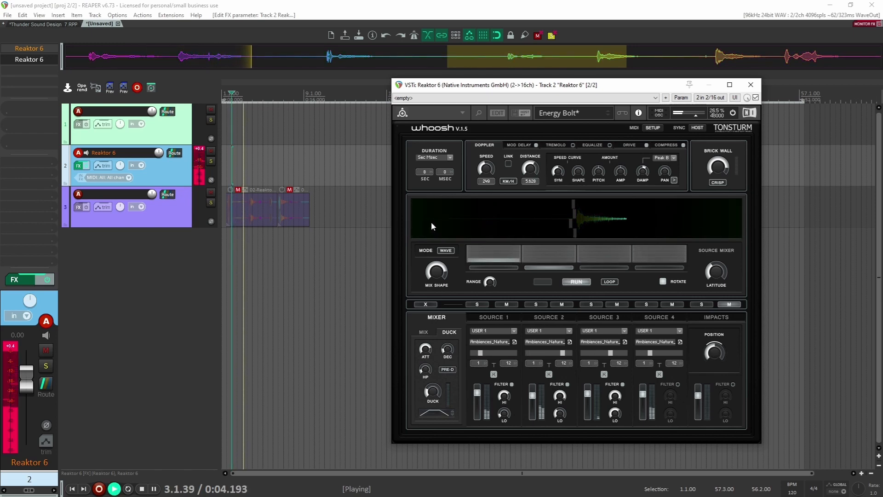
{"action": "mouse_move", "coordinate": [432, 223]}
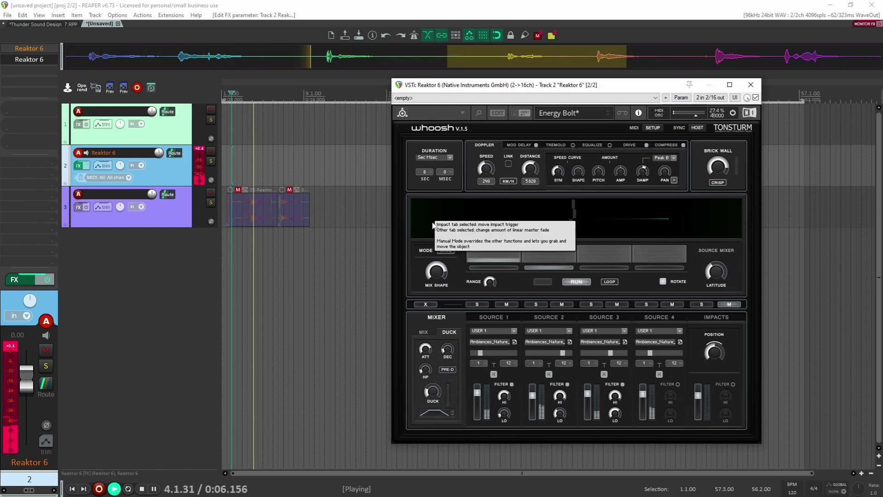
{"action": "key", "text": "space"}
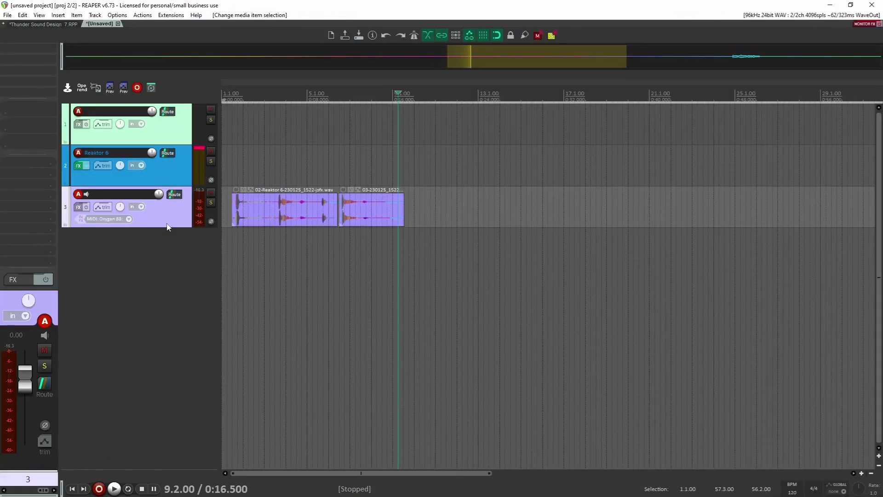
Select both captured clips, switch to the Thunder Sound Design_7 project and select the Designed Thunder 2 clip on track 24.
{"action": "left_click_drag", "start_coordinate": [404, 292], "coordinate": [279, 169]}
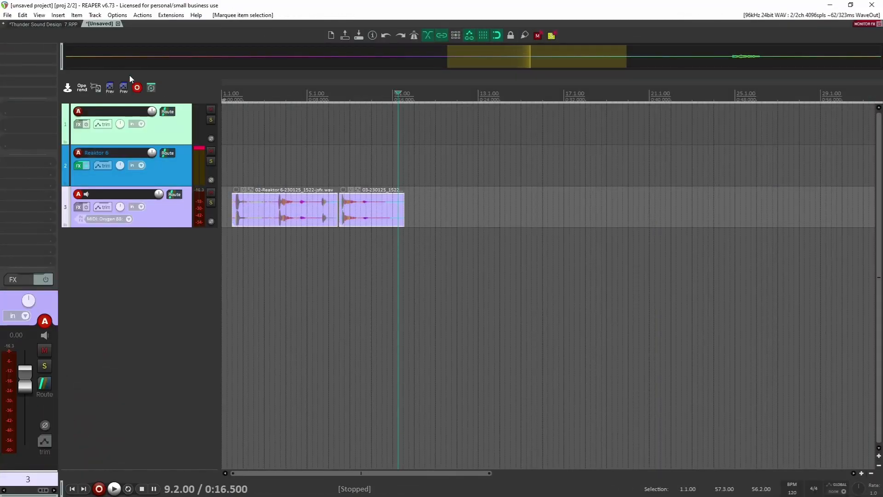
{"action": "left_click", "coordinate": [53, 25]}
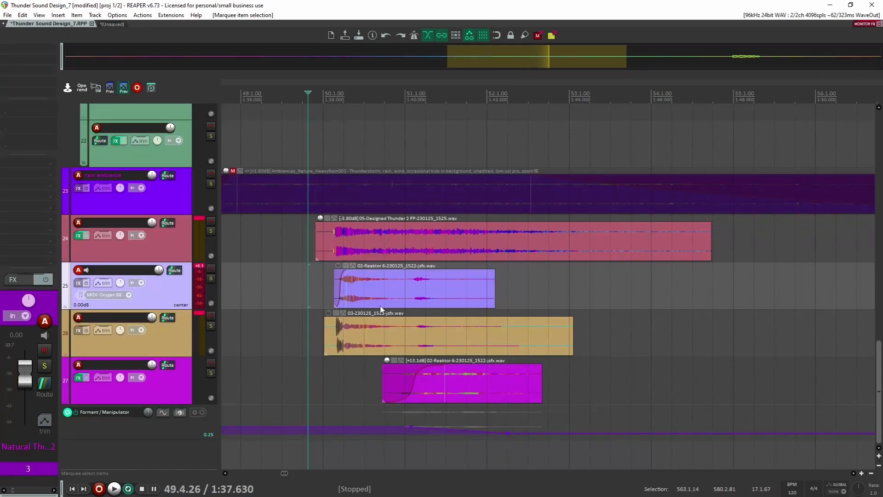
{"action": "left_click", "coordinate": [350, 289]}
{"action": "left_click", "coordinate": [304, 304]}
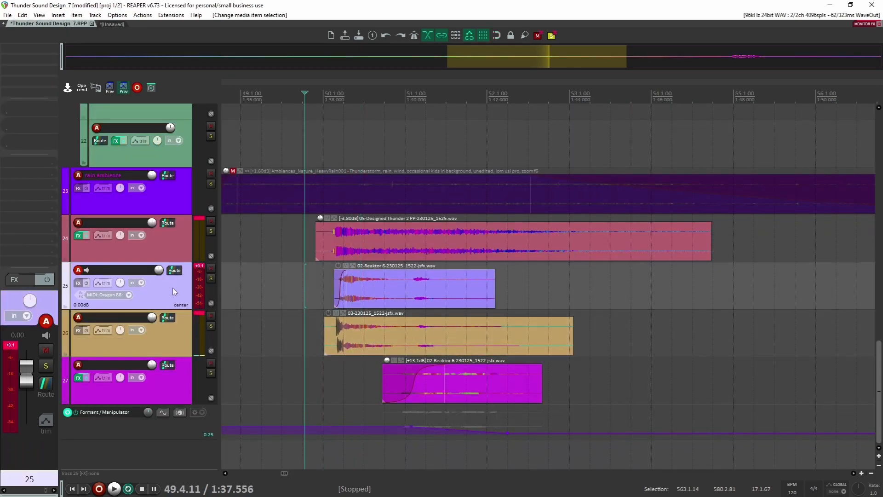
{"action": "left_click", "coordinate": [187, 249]}
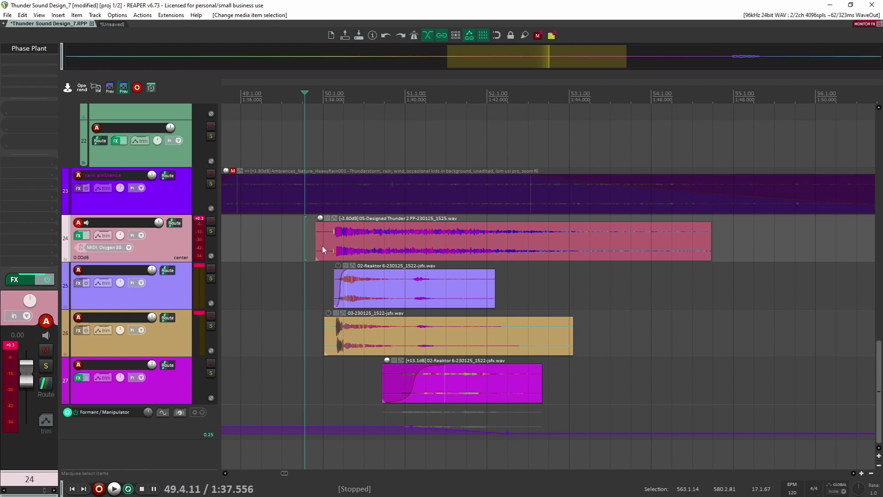
{"action": "left_click", "coordinate": [371, 244]}
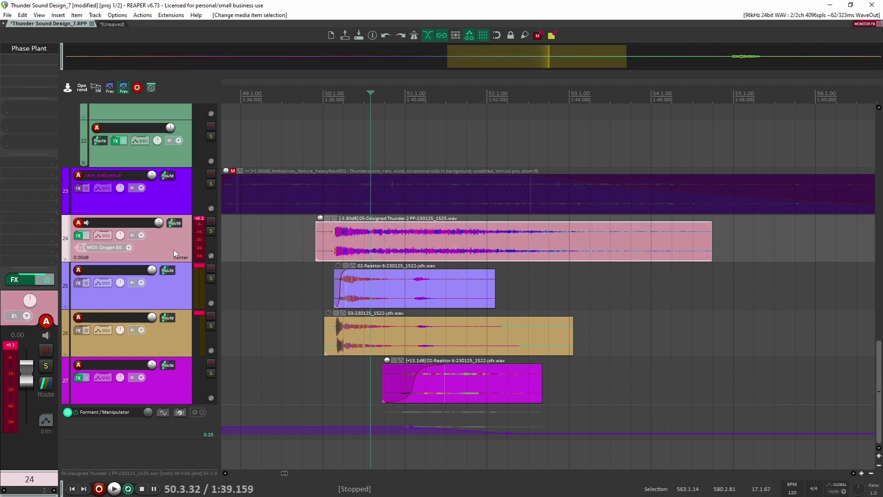
Mute track 27 and play the remaining thunder layers from just before the Designed Thunder 2 clip.
{"action": "left_click", "coordinate": [211, 364]}
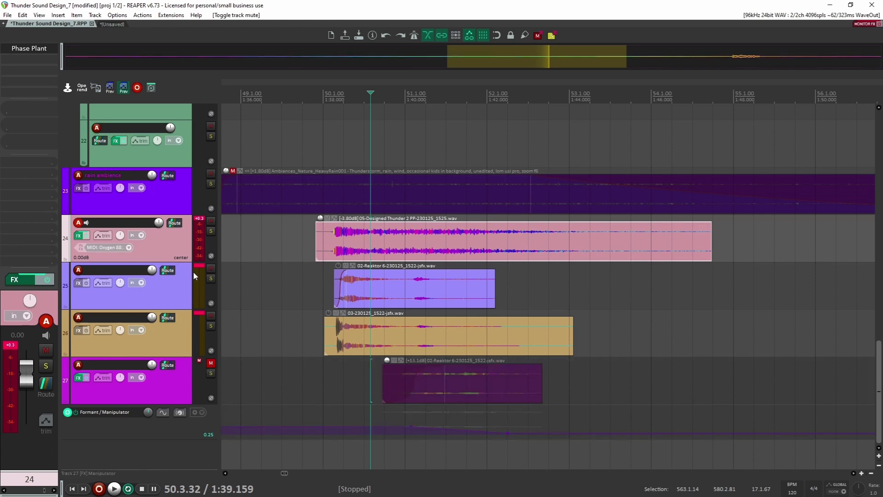
{"action": "left_click", "coordinate": [300, 247]}
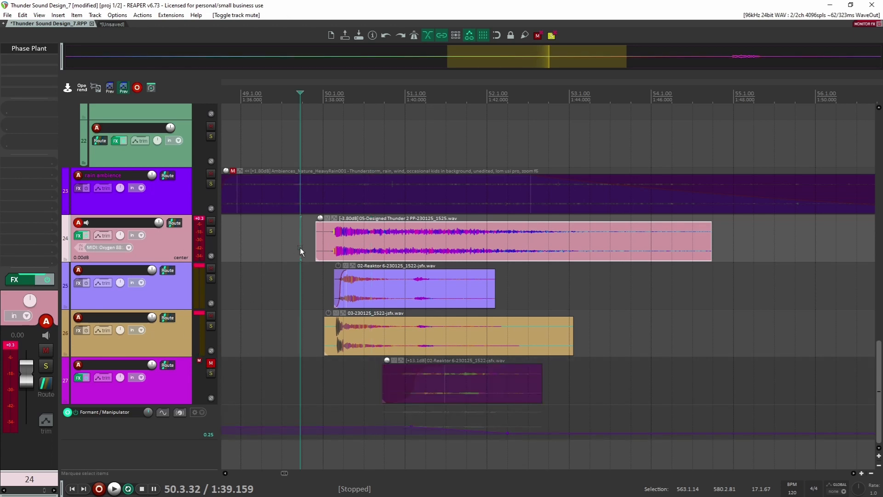
{"action": "key", "text": "space"}
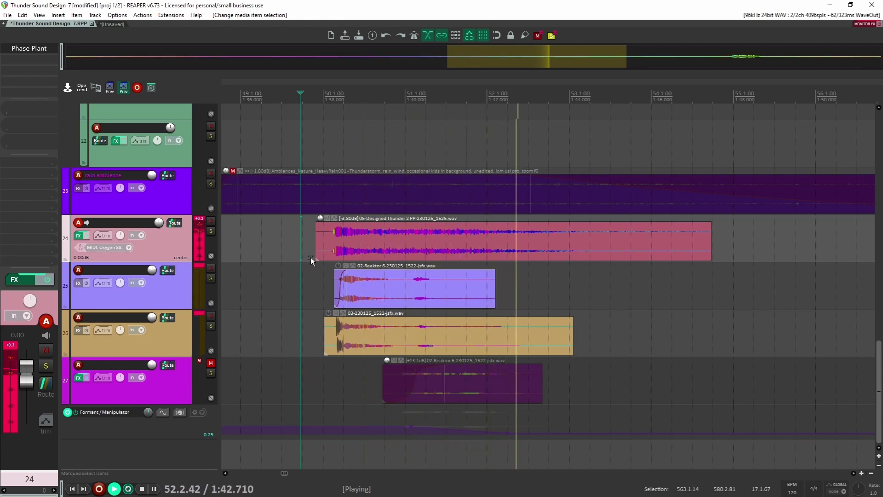
Stop playback, unmute track 27 and raise the volume of its Reaktor clip to +14.2 dB.
{"action": "key", "text": "space"}
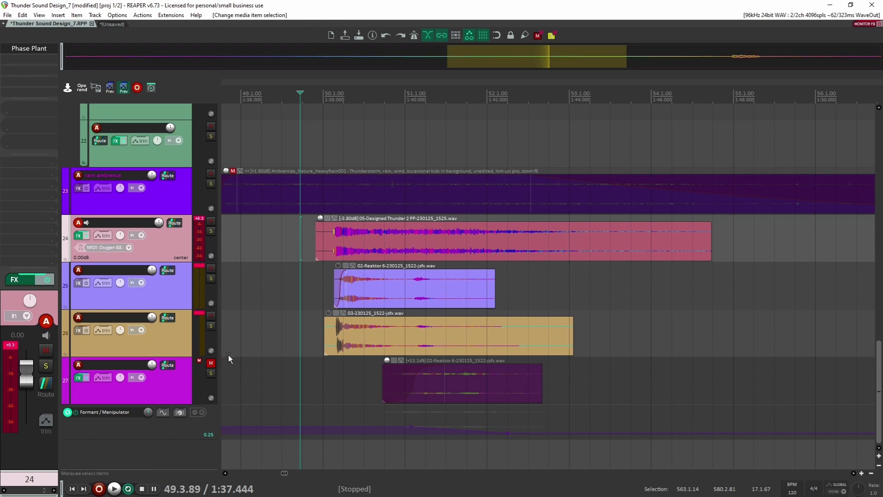
{"action": "left_click", "coordinate": [211, 363]}
{"action": "left_click", "coordinate": [267, 380]}
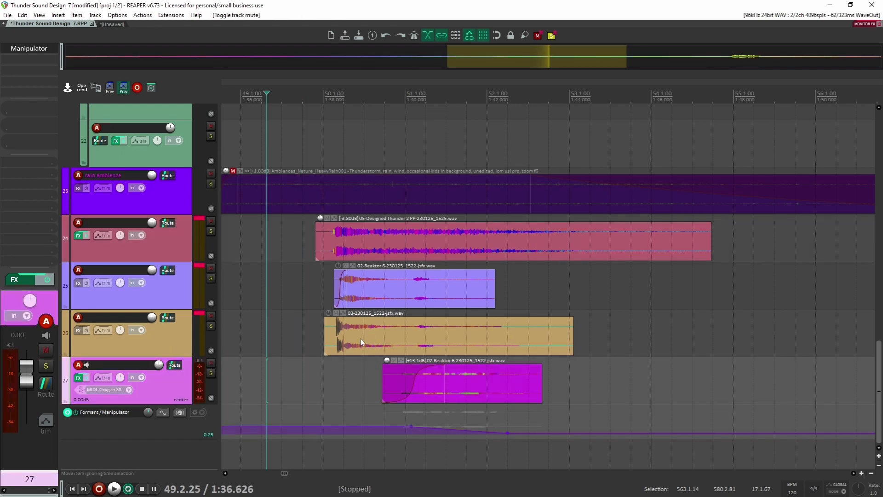
{"action": "left_click", "coordinate": [436, 342]}
{"action": "left_click", "coordinate": [443, 343]}
{"action": "scroll", "coordinate": [443, 343], "scroll_direction": "up", "scroll_amount": 2}
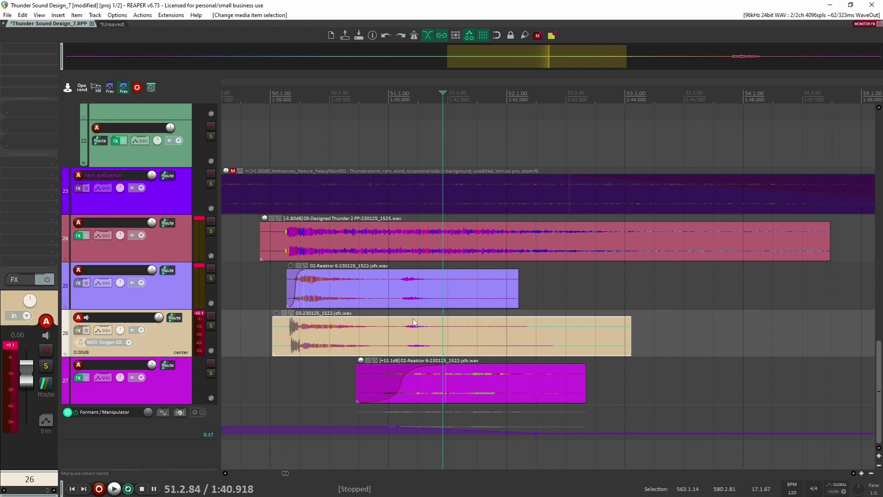
{"action": "left_click", "coordinate": [311, 390]}
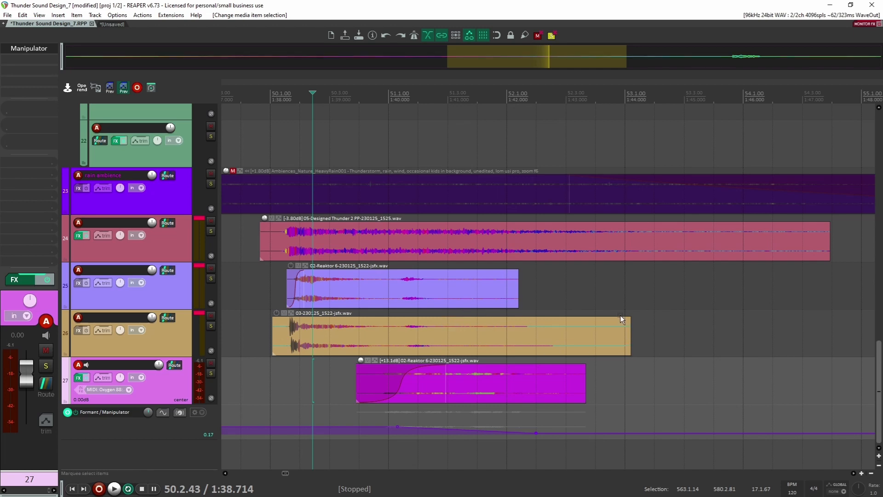
{"action": "left_click_drag", "start_coordinate": [361, 360], "coordinate": [360, 355]}
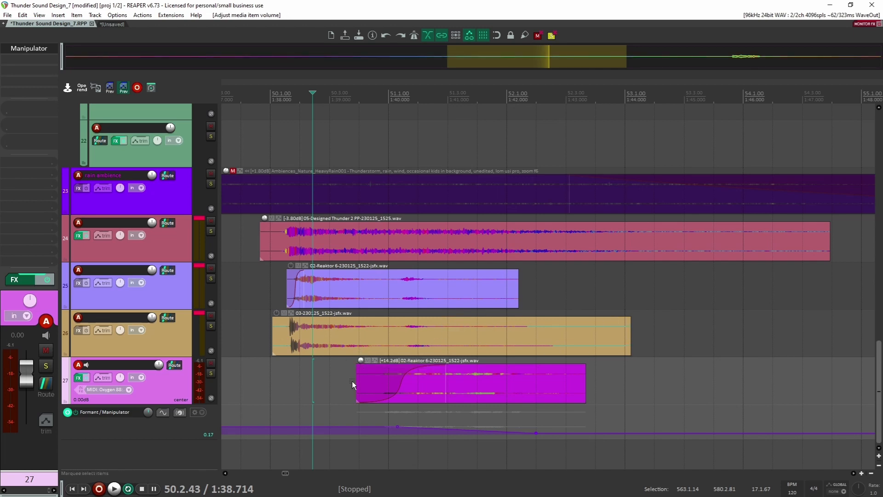
Solo track 27, bypass its Manipulator effect and audition the dry clip from just before its start.
{"action": "left_click", "coordinate": [351, 384]}
{"action": "left_click", "coordinate": [211, 373]}
{"action": "left_click", "coordinate": [34, 48], "text": "shift"}
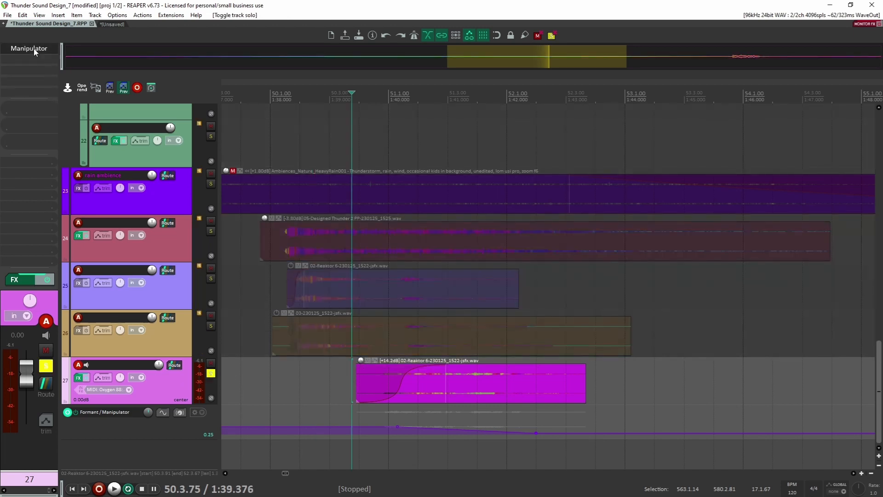
{"action": "key", "text": "space"}
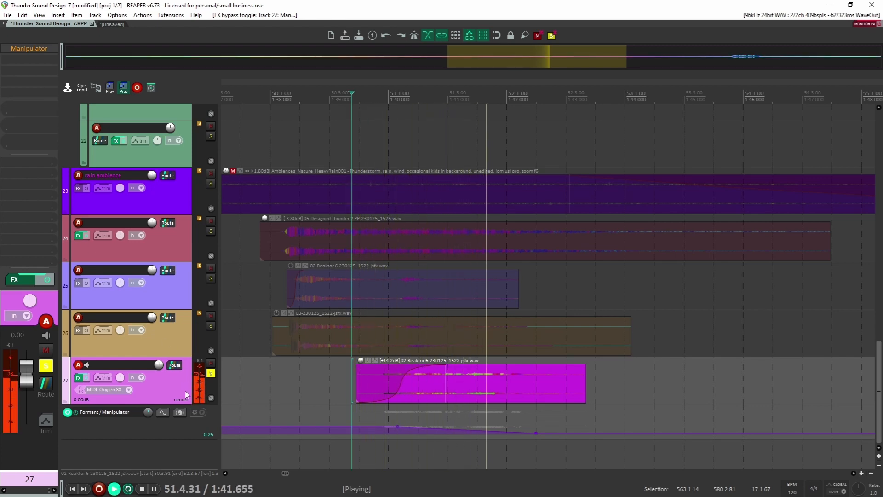
{"action": "key", "text": "space"}
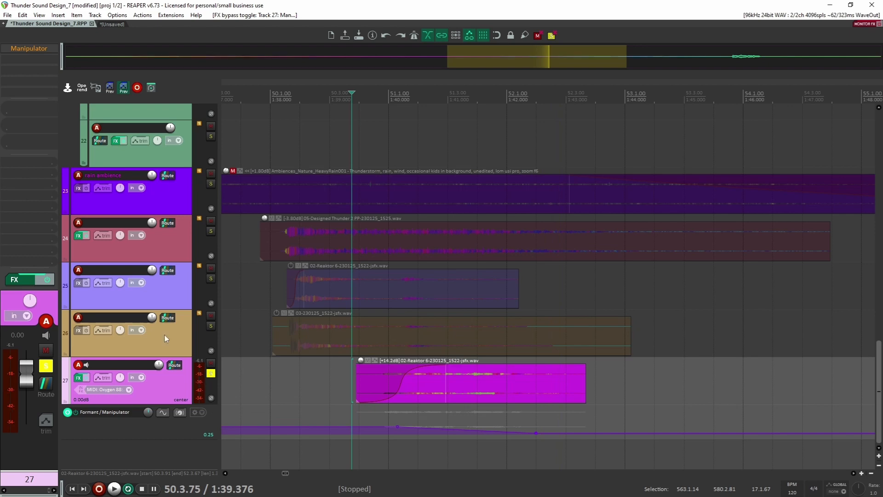
Re-enable Manipulator on track 27 and open its window above the Formant automation lane.
{"action": "left_click", "coordinate": [35, 48], "text": "shift"}
{"action": "left_click", "coordinate": [35, 48]}
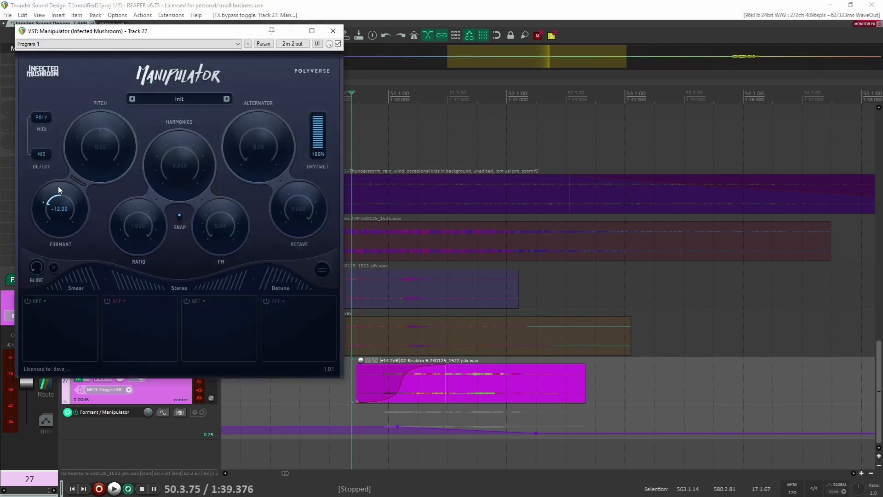
{"action": "scroll", "coordinate": [426, 419], "scroll_direction": "right", "scroll_amount": 2}
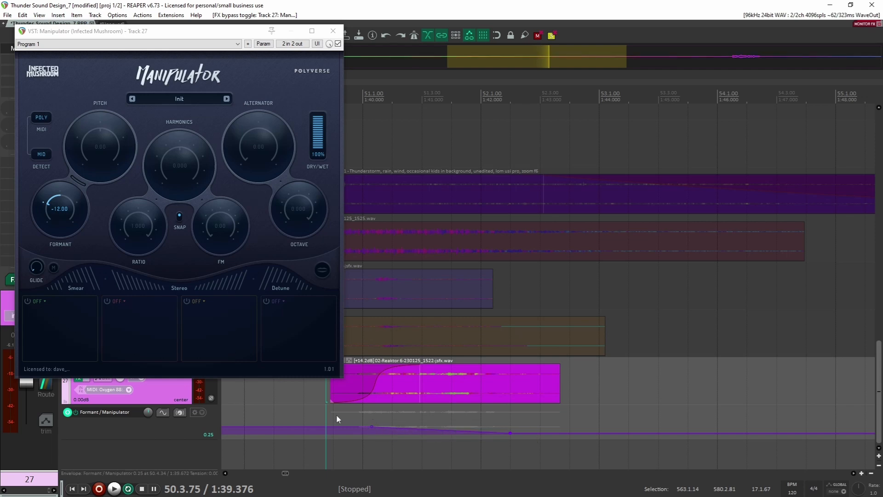
{"action": "scroll", "coordinate": [234, 405], "scroll_direction": "up", "scroll_amount": 2}
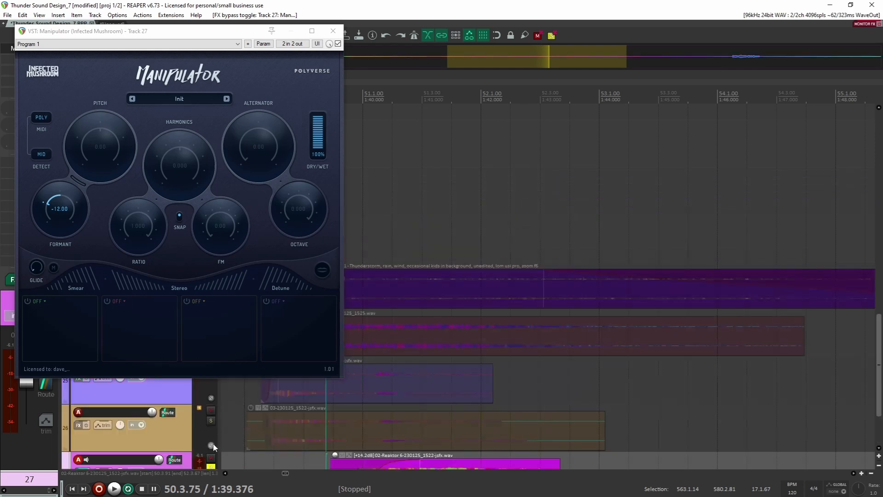
Audition the track 27 clip in solo with Manipulator active and its Formant automation running.
{"action": "left_click", "coordinate": [211, 468]}
{"action": "scroll", "coordinate": [317, 435], "scroll_direction": "down", "scroll_amount": 2}
{"action": "scroll", "coordinate": [224, 393], "scroll_direction": "up", "scroll_amount": 2}
{"action": "scroll", "coordinate": [202, 439], "scroll_direction": "down", "scroll_amount": 2}
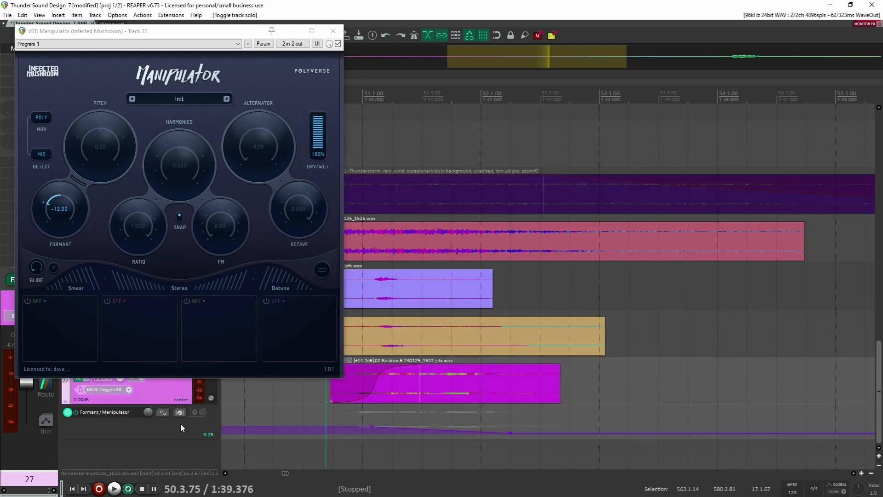
{"action": "key", "text": "F6"}
{"action": "key", "text": "space"}
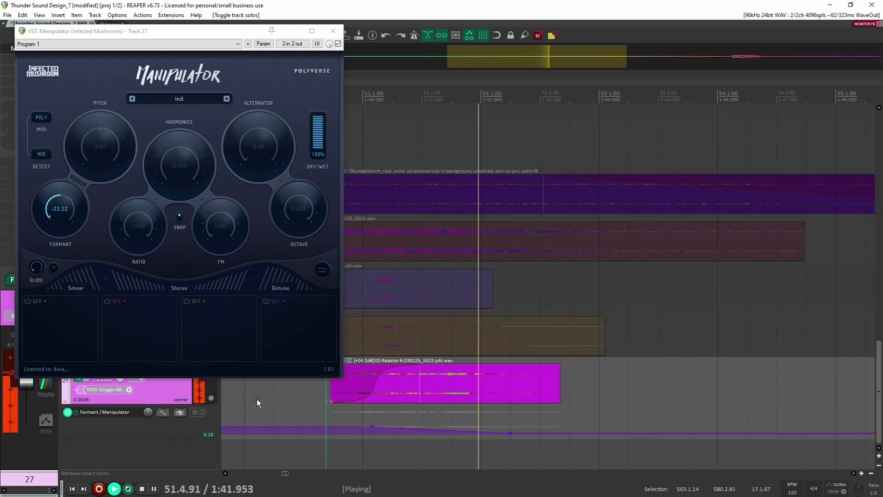
{"action": "key", "text": "space"}
Unsolo track 27 and play all thunder layers together from before the track 27 clip.
{"action": "scroll", "coordinate": [258, 399], "scroll_direction": "up", "scroll_amount": 2}
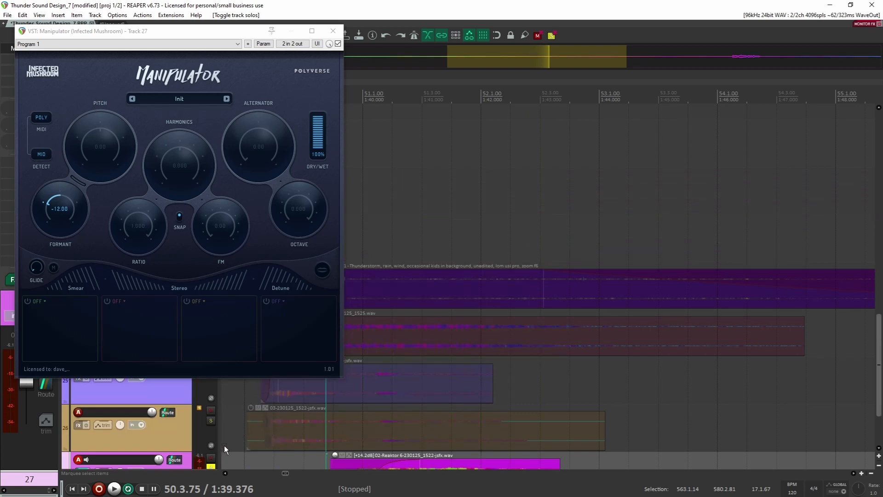
{"action": "left_click", "coordinate": [212, 466]}
{"action": "scroll", "coordinate": [239, 442], "scroll_direction": "down", "scroll_amount": 2}
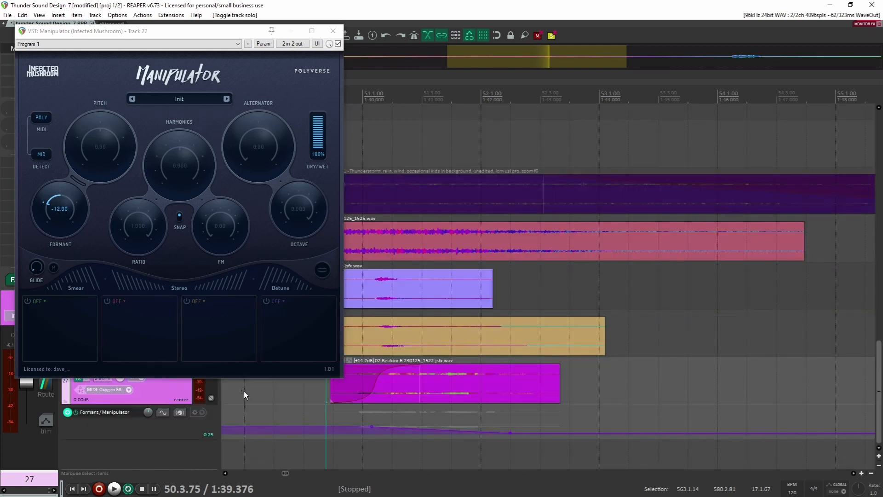
{"action": "key", "text": "space"}
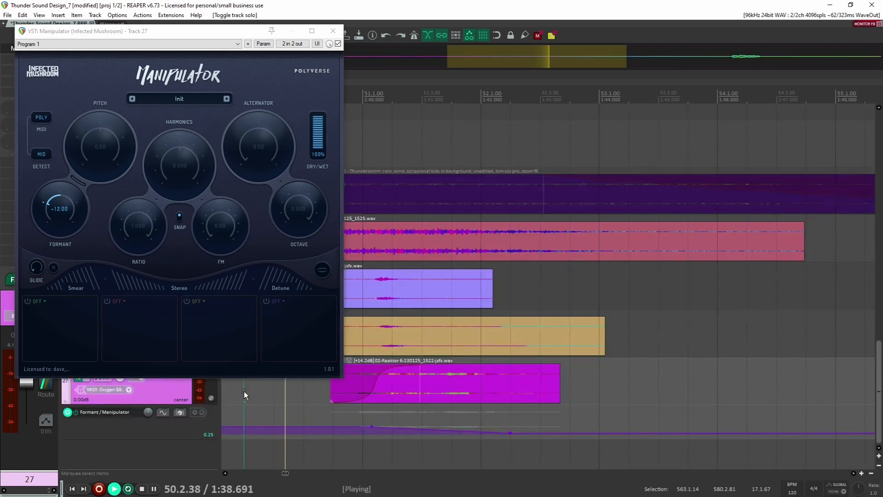
{"action": "key", "text": "space"}
Close the Manipulator window and unmute the heavy rain clip on the rain ambience track.
{"action": "left_click", "coordinate": [333, 31]}
{"action": "scroll", "coordinate": [287, 200], "scroll_direction": "down", "scroll_amount": 3}
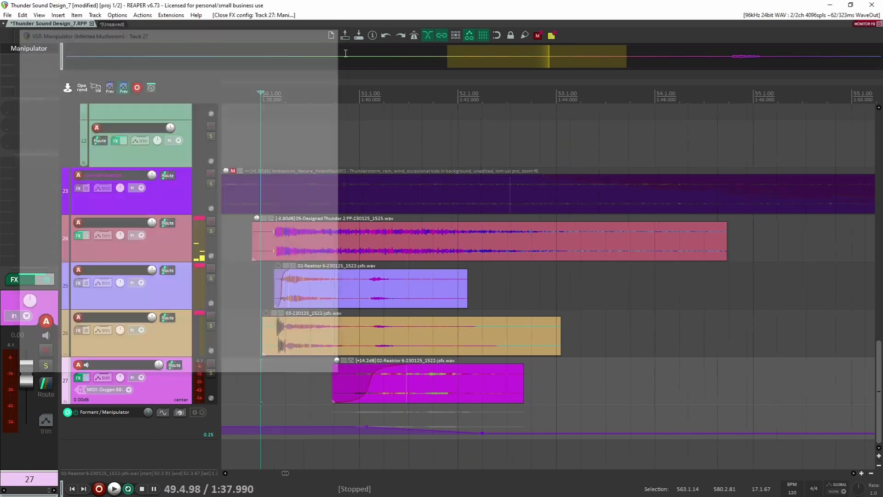
{"action": "scroll", "coordinate": [288, 199], "scroll_direction": "down", "scroll_amount": 2}
{"action": "left_click", "coordinate": [233, 170]}
{"action": "left_click_drag", "start_coordinate": [250, 158], "coordinate": [407, 168]}
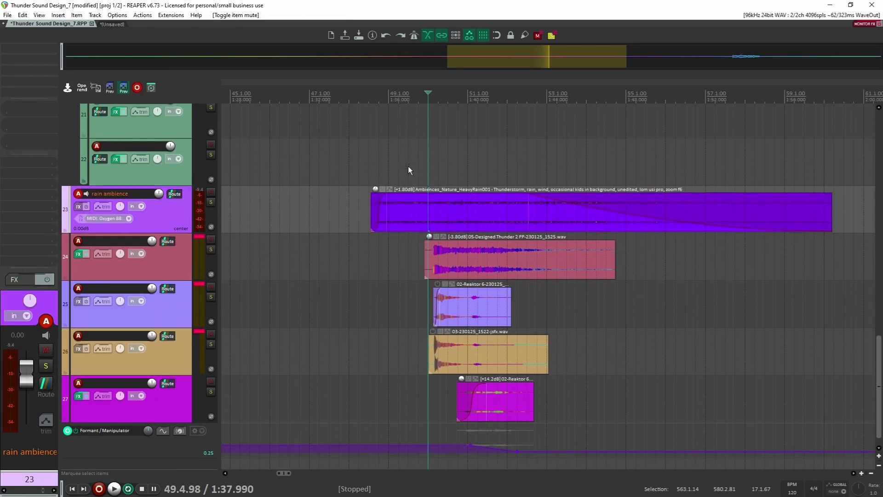
Play the thunder layers together with the rain from just before the Designed Thunder 2 clip, then stop.
{"action": "left_click", "coordinate": [399, 168]}
{"action": "left_click", "coordinate": [414, 169]}
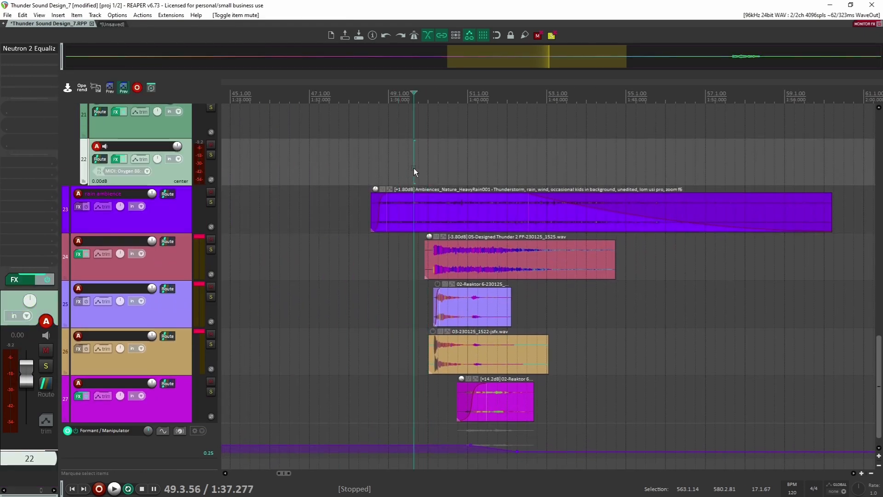
{"action": "key", "text": "space"}
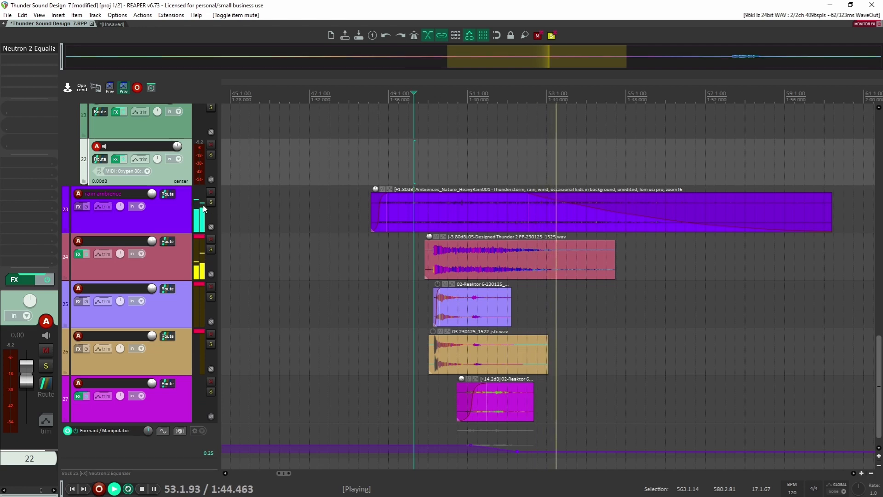
{"action": "key", "text": "space"}
Go back along the timeline to the Designed Thunder #2 folder and look over its layered clips on tracks 12 to 22.
{"action": "scroll", "coordinate": [379, 232], "scroll_direction": "up", "scroll_amount": 2}
{"action": "scroll", "coordinate": [379, 232], "scroll_direction": "down", "scroll_amount": 2}
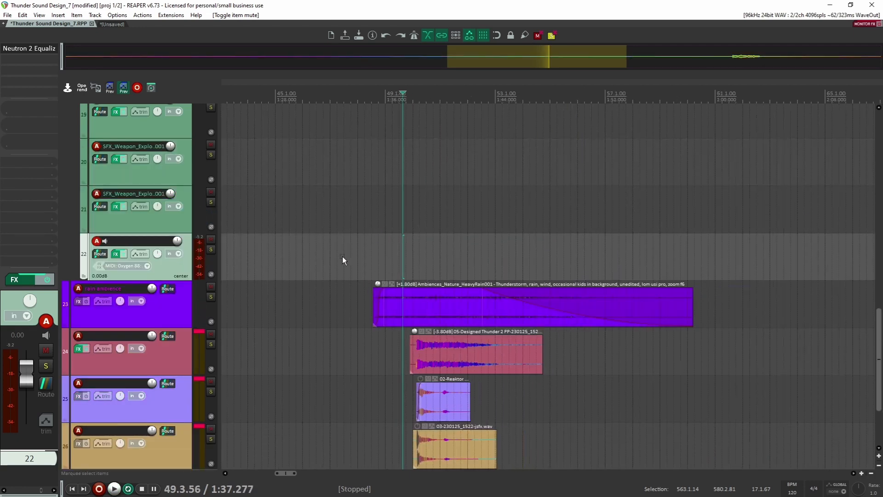
{"action": "left_click_drag", "start_coordinate": [342, 251], "coordinate": [585, 338]}
{"action": "scroll", "coordinate": [584, 336], "scroll_direction": "down", "scroll_amount": 2}
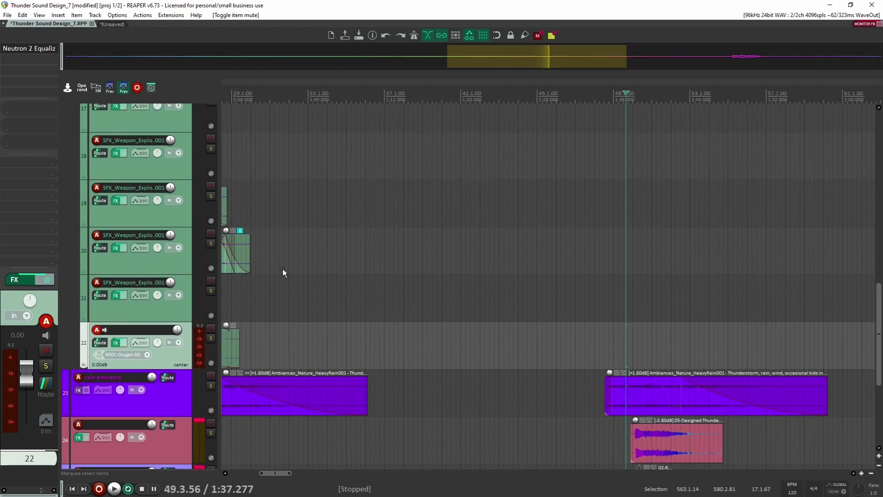
{"action": "scroll", "coordinate": [282, 268], "scroll_direction": "down", "scroll_amount": 2}
{"action": "left_click_drag", "start_coordinate": [315, 284], "coordinate": [616, 306]}
{"action": "scroll", "coordinate": [443, 266], "scroll_direction": "up", "scroll_amount": 4}
{"action": "scroll", "coordinate": [443, 265], "scroll_direction": "up", "scroll_amount": 2}
{"action": "scroll", "coordinate": [485, 264], "scroll_direction": "up", "scroll_amount": 6}
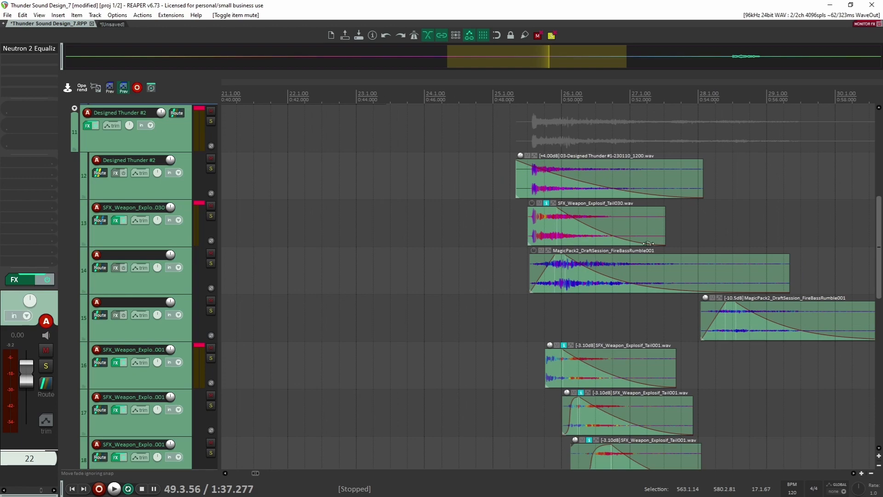
{"action": "scroll", "coordinate": [552, 322], "scroll_direction": "down", "scroll_amount": 10}
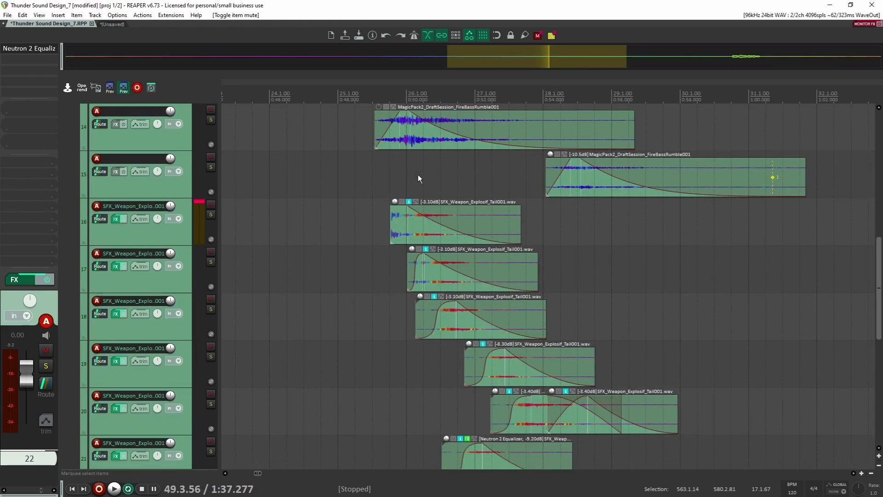
{"action": "scroll", "coordinate": [560, 298], "scroll_direction": "up", "scroll_amount": 2}
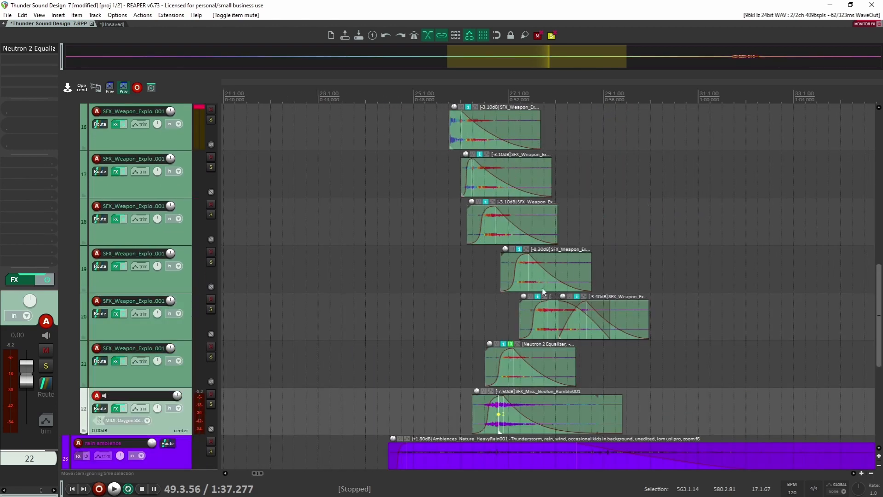
{"action": "scroll", "coordinate": [529, 285], "scroll_direction": "up", "scroll_amount": 2}
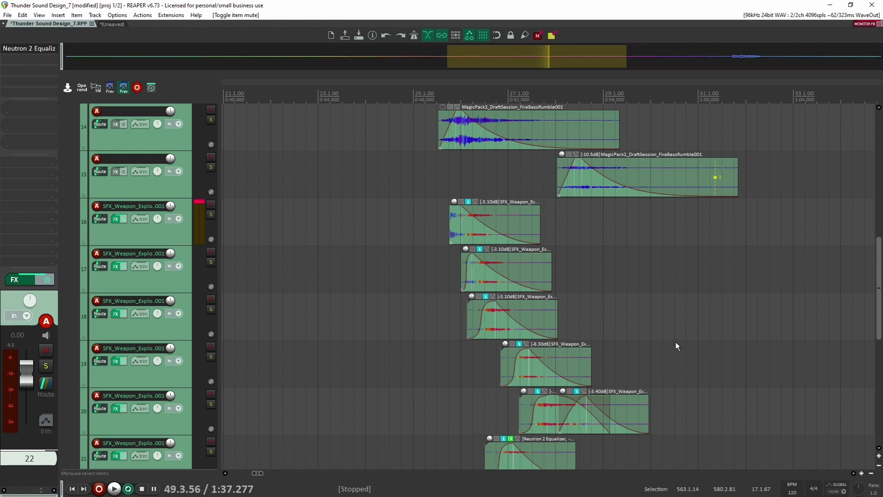
Select the SFX_Weapon_Explosif_Tail001 clips on tracks 16 to 19 one after another to view each track's effect chain.
{"action": "left_click", "coordinate": [530, 232]}
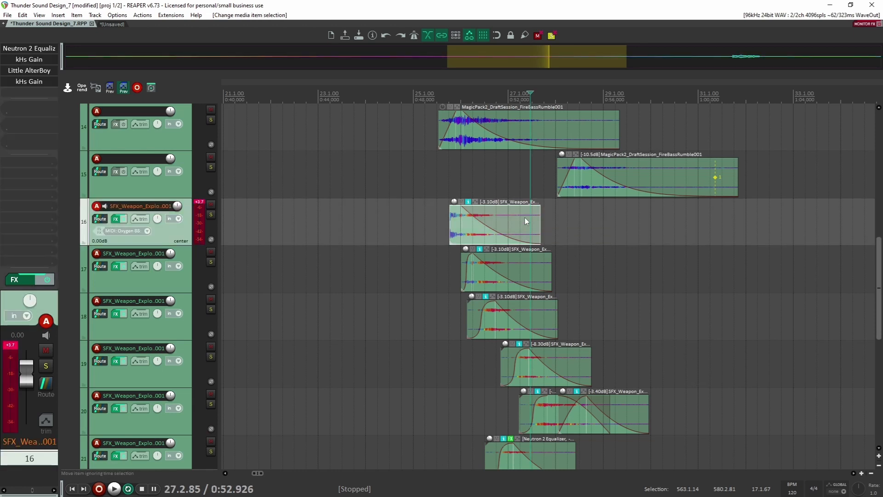
{"action": "left_click", "coordinate": [546, 269]}
{"action": "left_click", "coordinate": [547, 317]}
{"action": "left_click", "coordinate": [565, 360]}
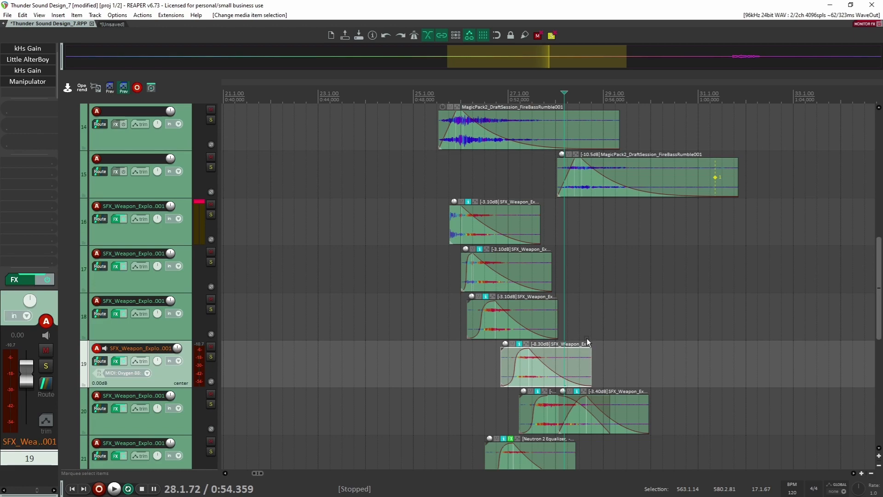
Examine the whole Designed Thunder #2 stack, from the folder track to the Geofon rumble layer on track 22.
{"action": "scroll", "coordinate": [459, 289], "scroll_direction": "up", "scroll_amount": 4}
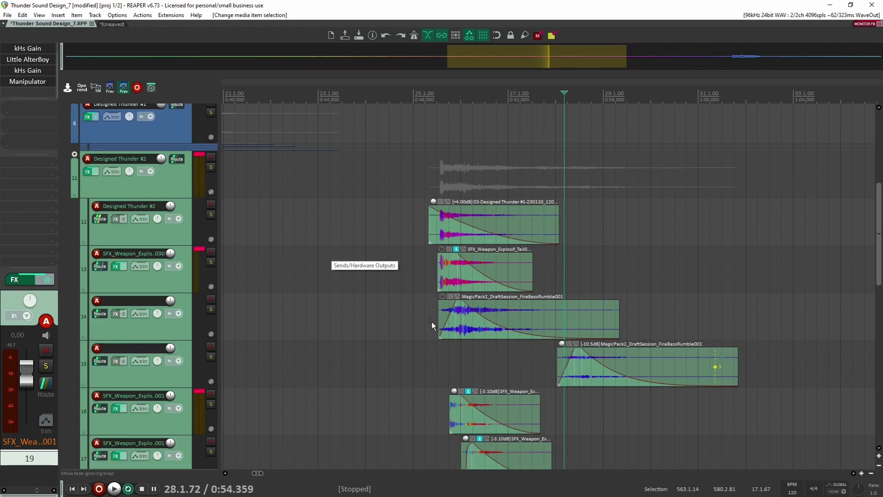
{"action": "scroll", "coordinate": [434, 323], "scroll_direction": "down", "scroll_amount": 3}
{"action": "scroll", "coordinate": [460, 335], "scroll_direction": "down", "scroll_amount": 2}
{"action": "scroll", "coordinate": [522, 334], "scroll_direction": "up", "scroll_amount": 5}
{"action": "scroll", "coordinate": [497, 349], "scroll_direction": "down", "scroll_amount": 6}
{"action": "scroll", "coordinate": [448, 391], "scroll_direction": "up", "scroll_amount": 3}
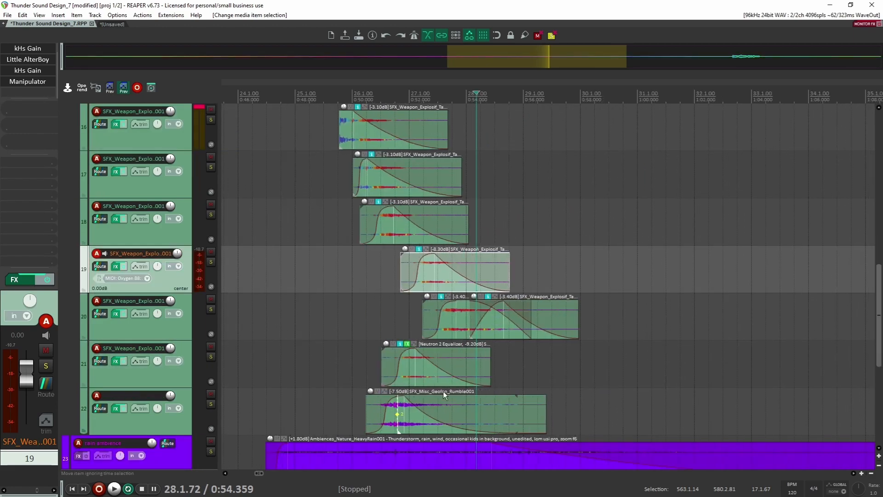
{"action": "scroll", "coordinate": [428, 415], "scroll_direction": "down", "scroll_amount": 3}
{"action": "scroll", "coordinate": [455, 396], "scroll_direction": "up", "scroll_amount": 5}
{"action": "scroll", "coordinate": [453, 396], "scroll_direction": "up", "scroll_amount": 2}
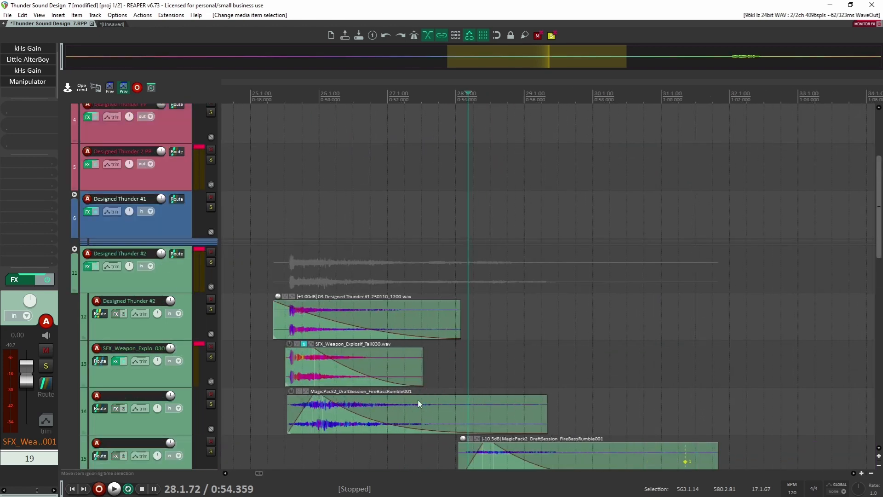
{"action": "scroll", "coordinate": [529, 377], "scroll_direction": "down", "scroll_amount": 3}
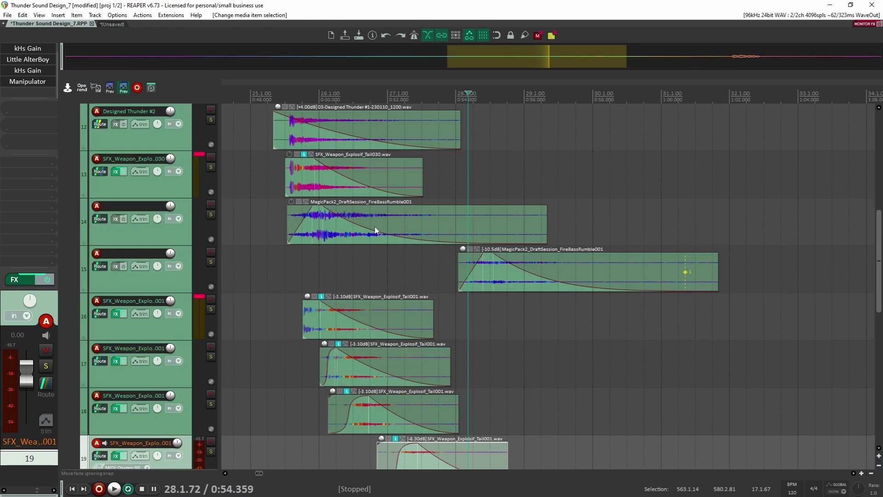
Collapse the Designed Thunder #2 folder fully and return to the rain and thunder layers on tracks 23 to 27.
{"action": "scroll", "coordinate": [382, 318], "scroll_direction": "up", "scroll_amount": 4}
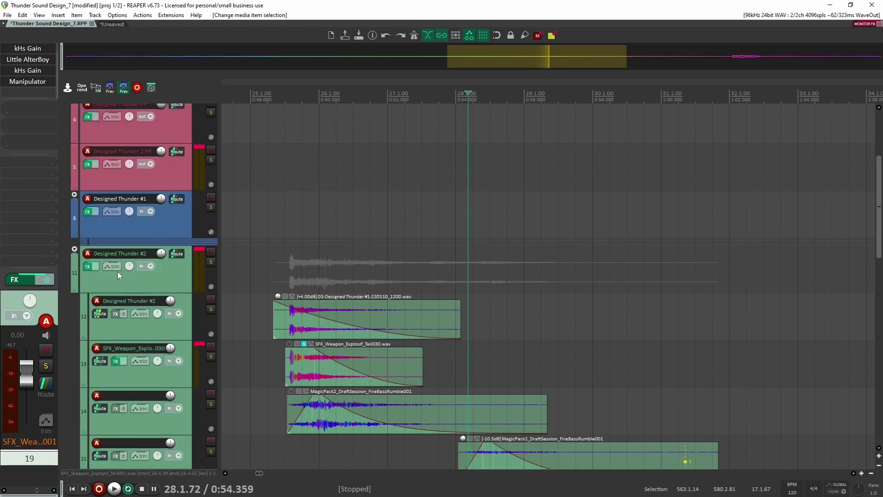
{"action": "left_click", "coordinate": [74, 249]}
{"action": "left_click", "coordinate": [70, 247]}
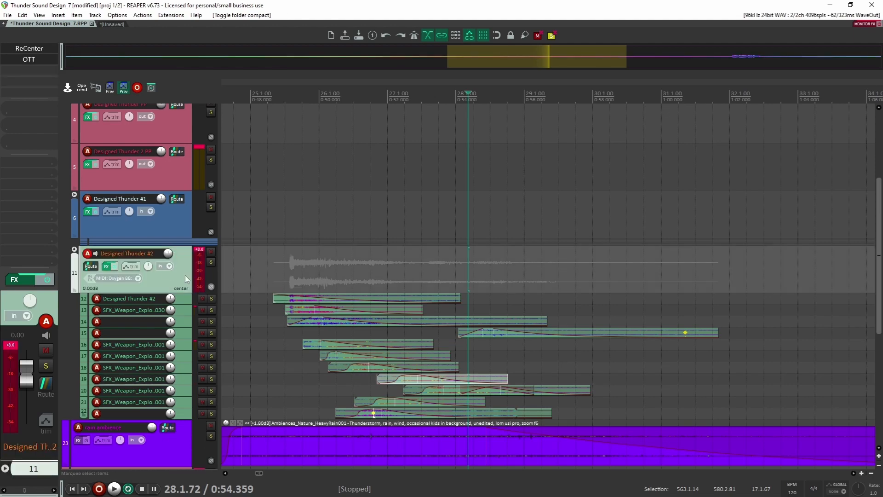
{"action": "left_click", "coordinate": [75, 248]}
{"action": "scroll", "coordinate": [659, 317], "scroll_direction": "down", "scroll_amount": 6}
{"action": "left_click_drag", "start_coordinate": [766, 398], "coordinate": [359, 296]}
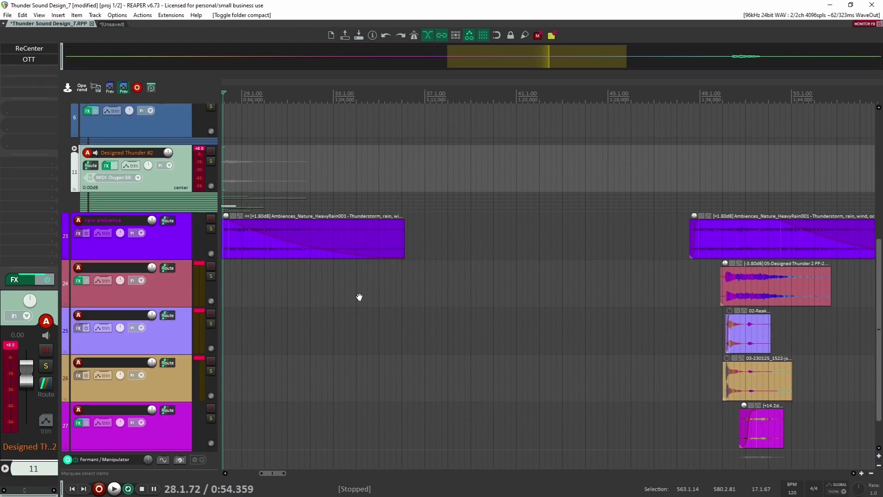
Play back the Designed Thunder #2 folder together with the rain ambience from just before the thunder starts.
{"action": "left_click_drag", "start_coordinate": [665, 351], "coordinate": [430, 306]}
{"action": "left_click_drag", "start_coordinate": [345, 284], "coordinate": [511, 306]}
{"action": "scroll", "coordinate": [492, 300], "scroll_direction": "down", "scroll_amount": 5}
{"action": "left_click_drag", "start_coordinate": [329, 151], "coordinate": [325, 341]}
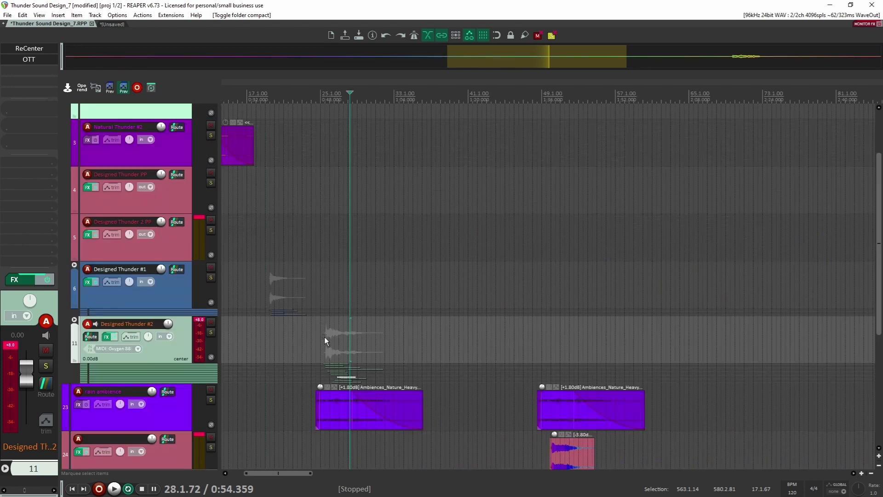
{"action": "left_click", "coordinate": [321, 338]}
{"action": "key", "text": "space"}
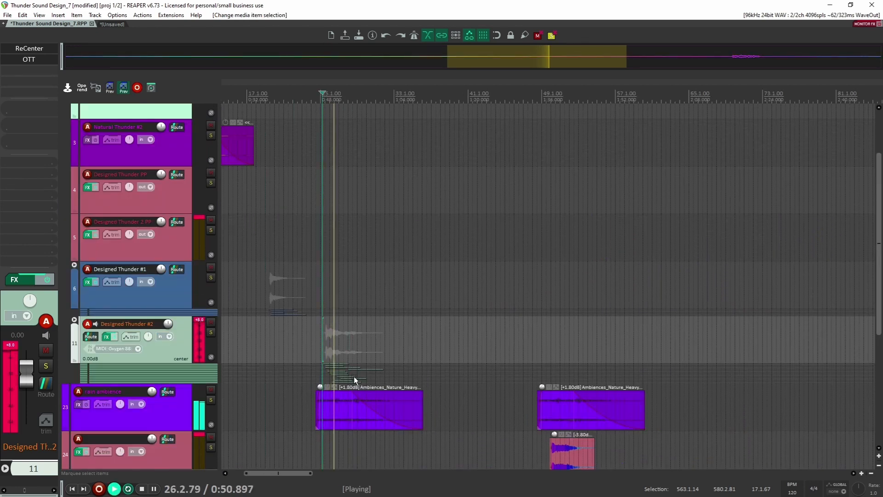
Stop that playback and audition the layered thunder clips on tracks 24 to 27 with the second rain ambience clip, starting just before the track 24 clip.
{"action": "scroll", "coordinate": [543, 394], "scroll_direction": "down", "scroll_amount": 4}
{"action": "left_click_drag", "start_coordinate": [650, 368], "coordinate": [567, 344]}
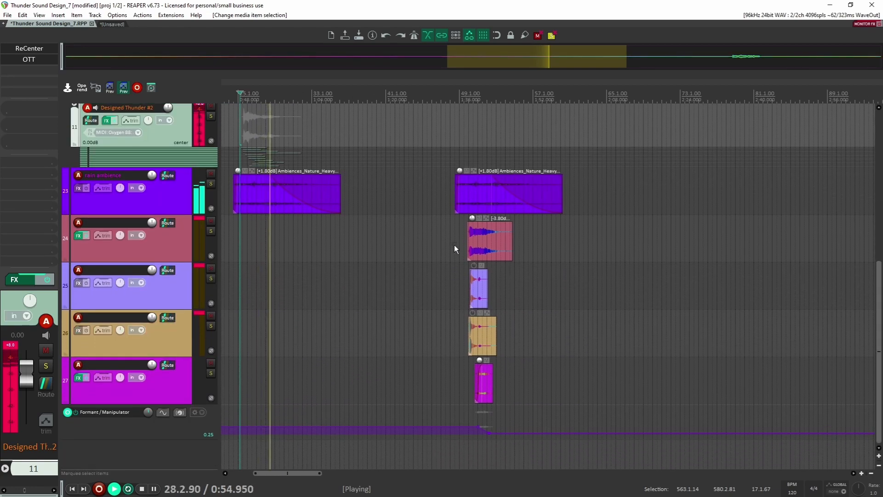
{"action": "left_click", "coordinate": [465, 229]}
{"action": "key", "text": "space"}
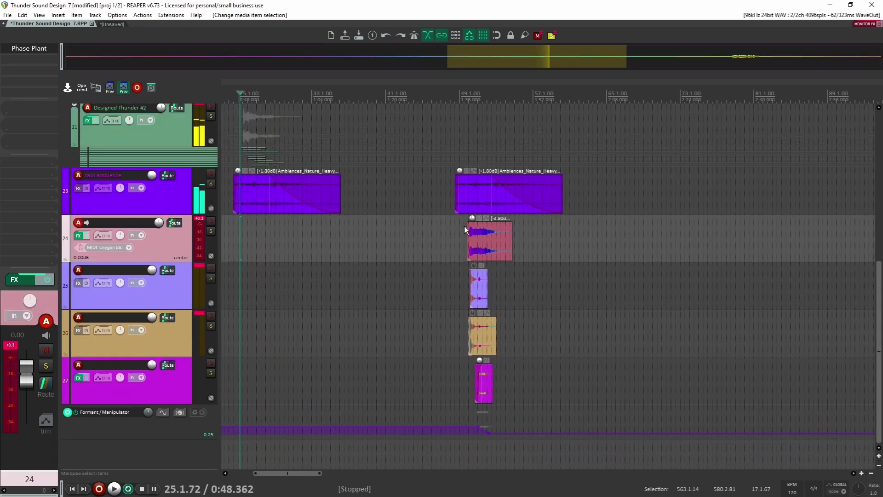
{"action": "left_click", "coordinate": [464, 226]}
{"action": "scroll", "coordinate": [462, 226], "scroll_direction": "up", "scroll_amount": 8}
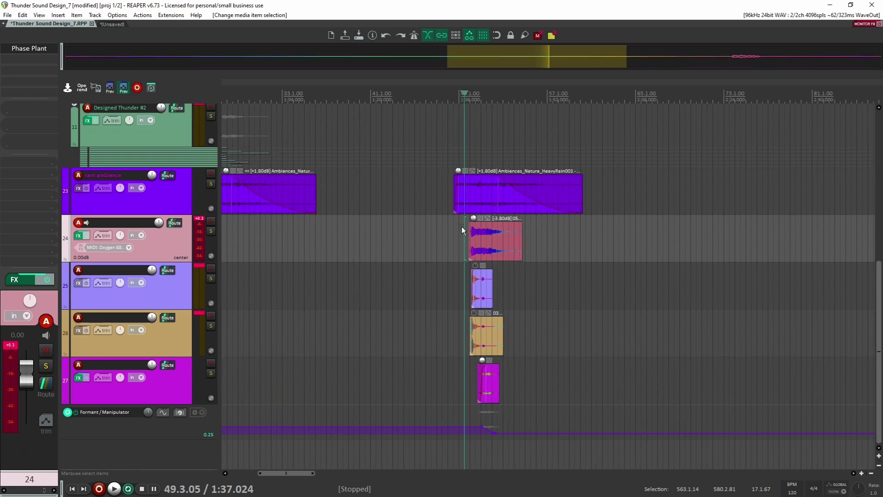
{"action": "key", "text": "space"}
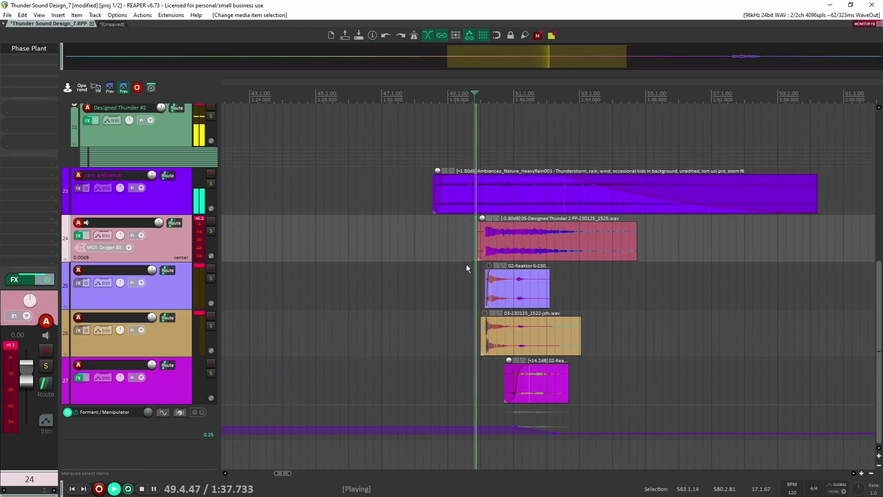